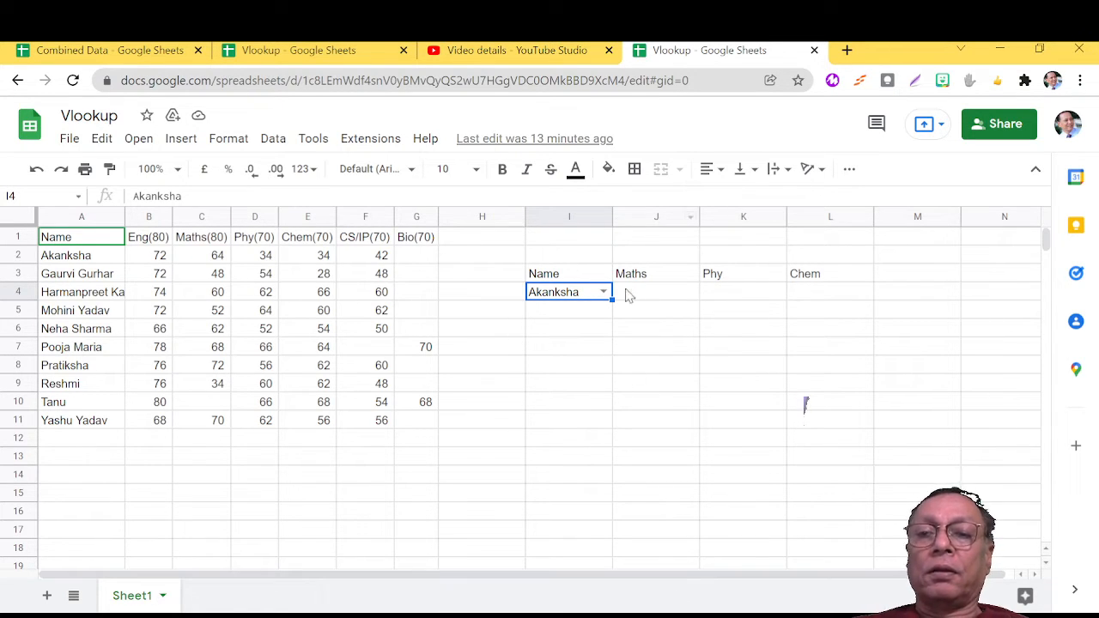
# Begin a VLOOKUP formula in cell J4 under Maths, using I4 as the search key
pyautogui.click(625, 296)
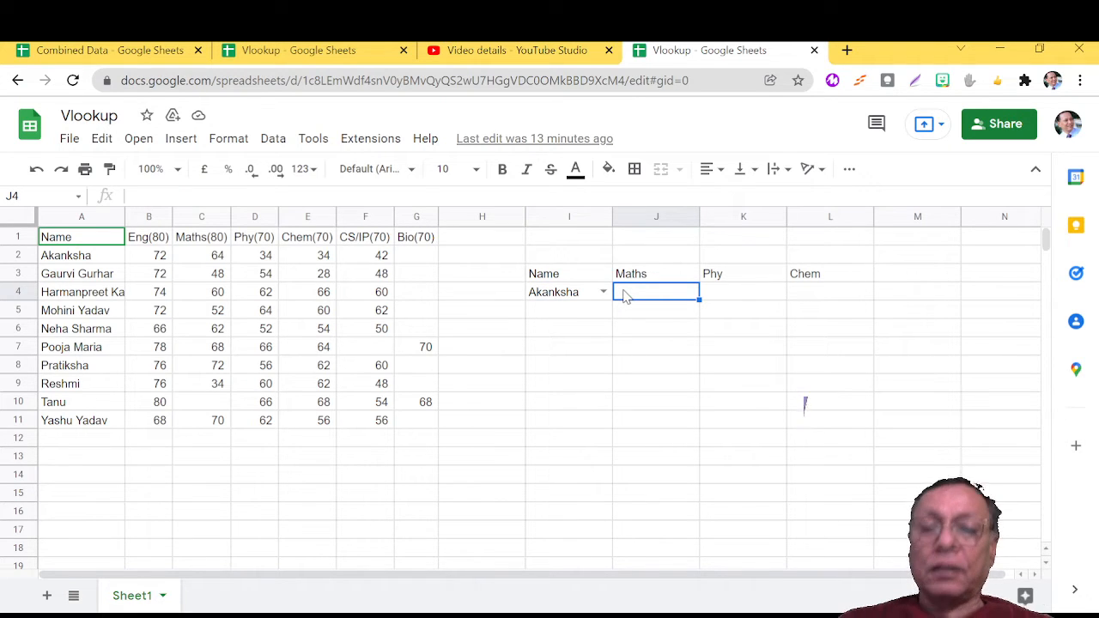
pyautogui.write('=vlook')
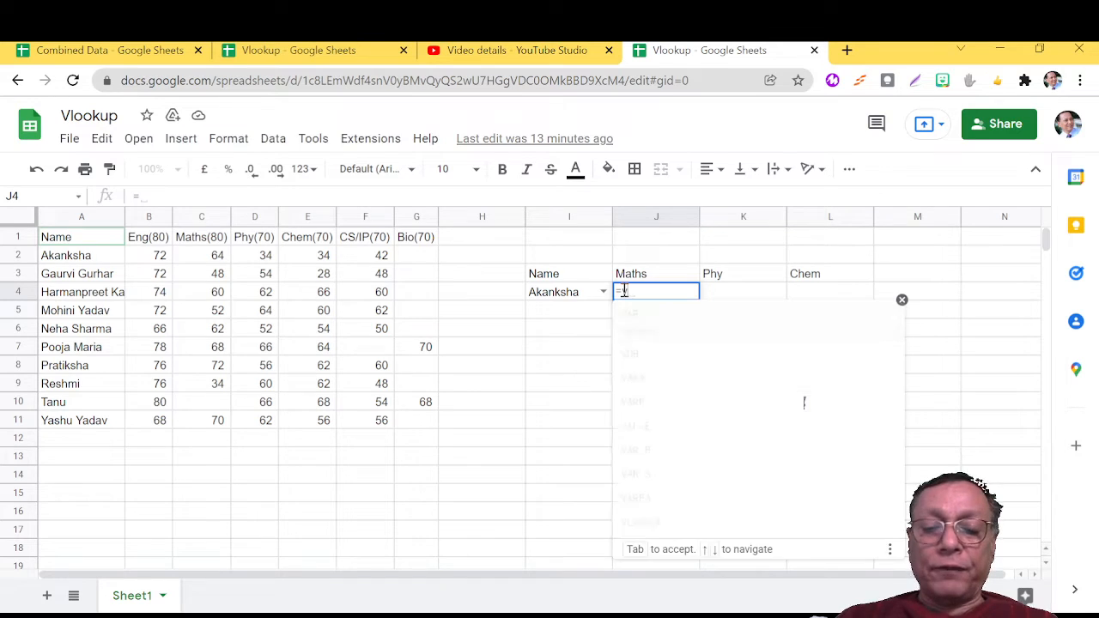
pyautogui.write('u')
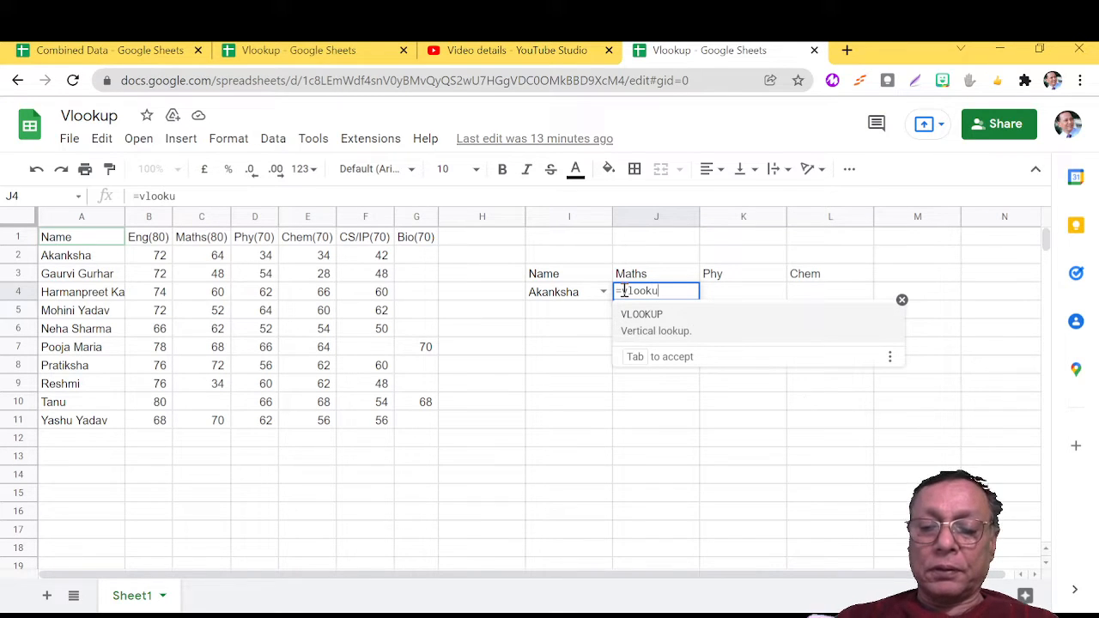
pyautogui.write('p(')
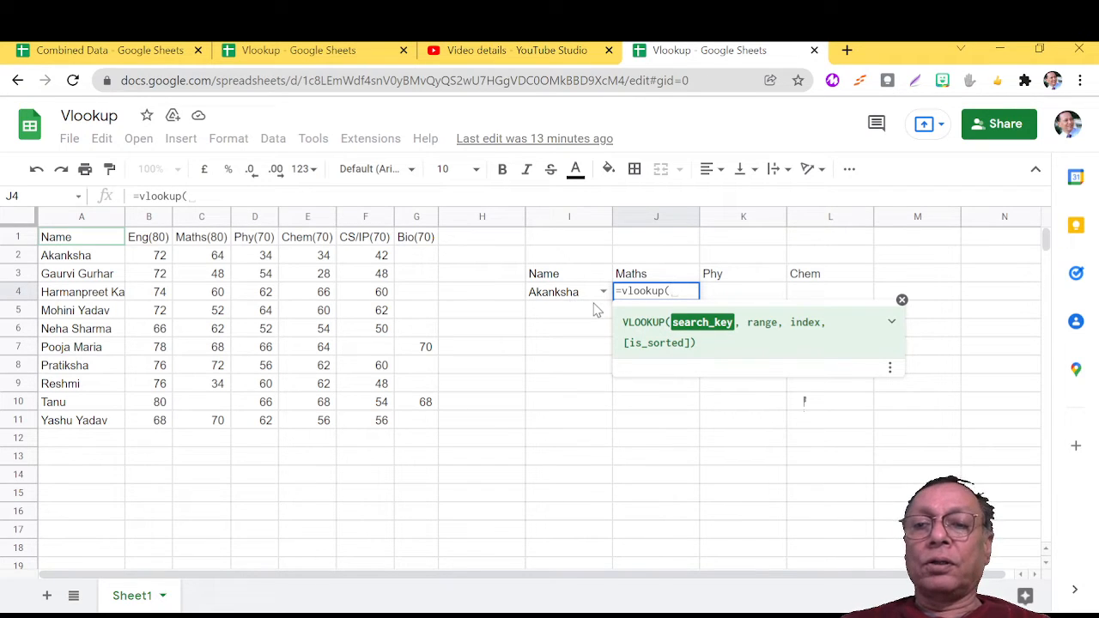
pyautogui.write('i')
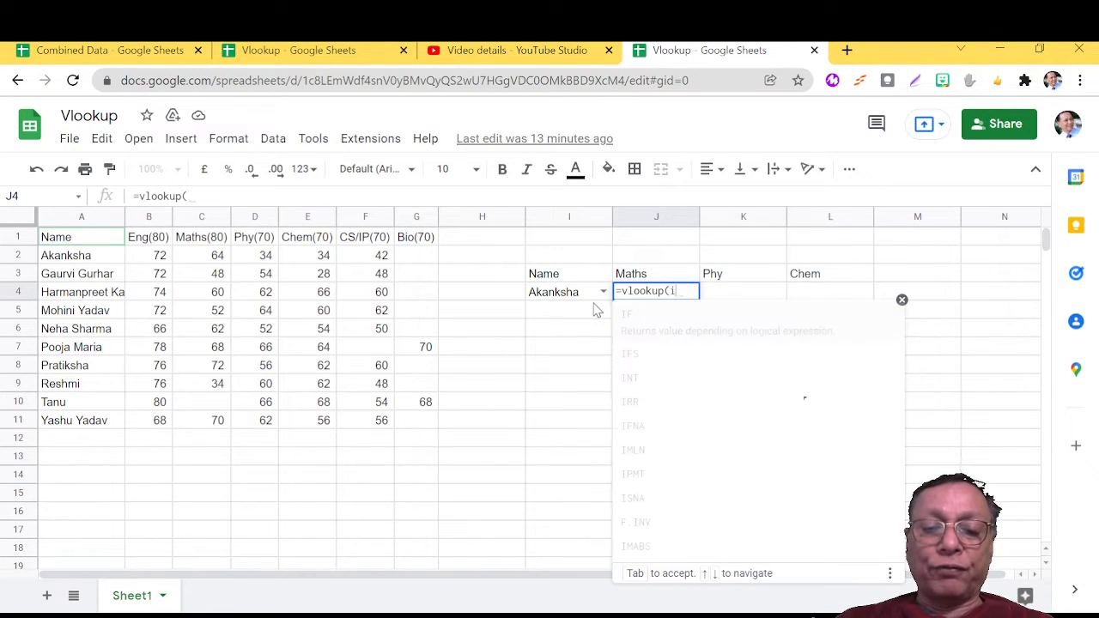
pyautogui.write('4')
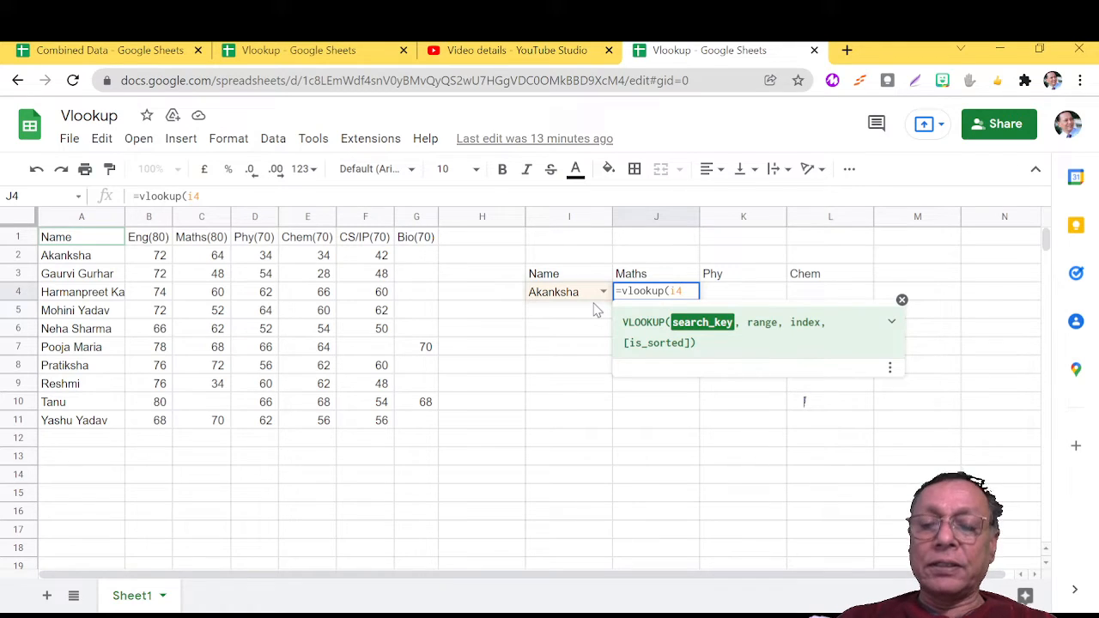
pyautogui.write(',')
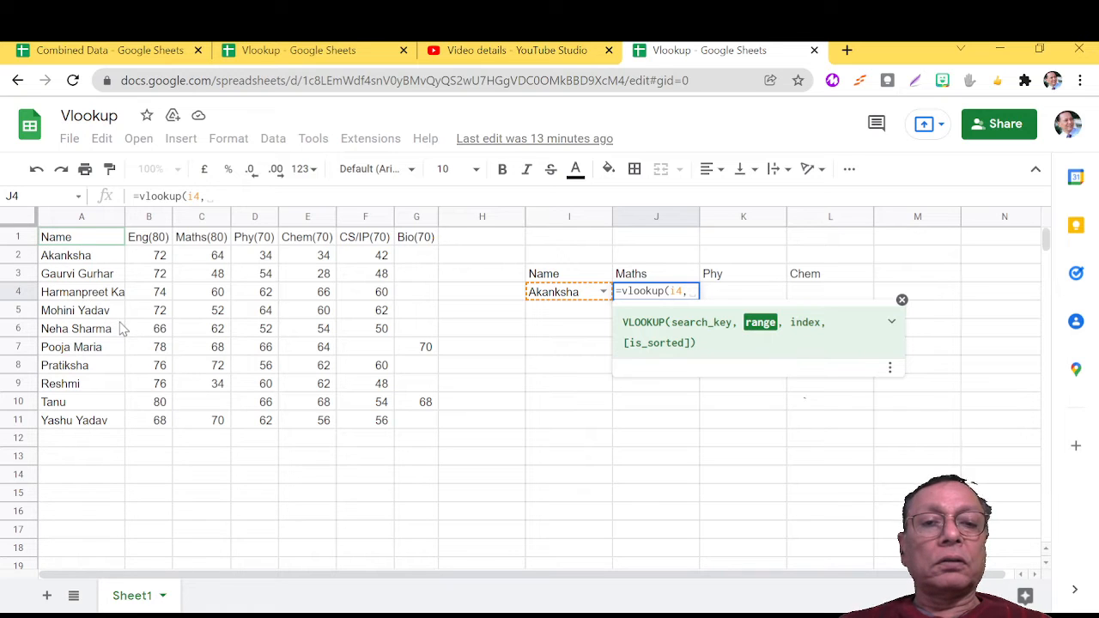
# Complete the J4 lookup formula with range A1:G11, column index 3 and is_sorted 1
pyautogui.click(53, 242)
pyautogui.moveTo(54, 244); pyautogui.dragTo(456, 420)
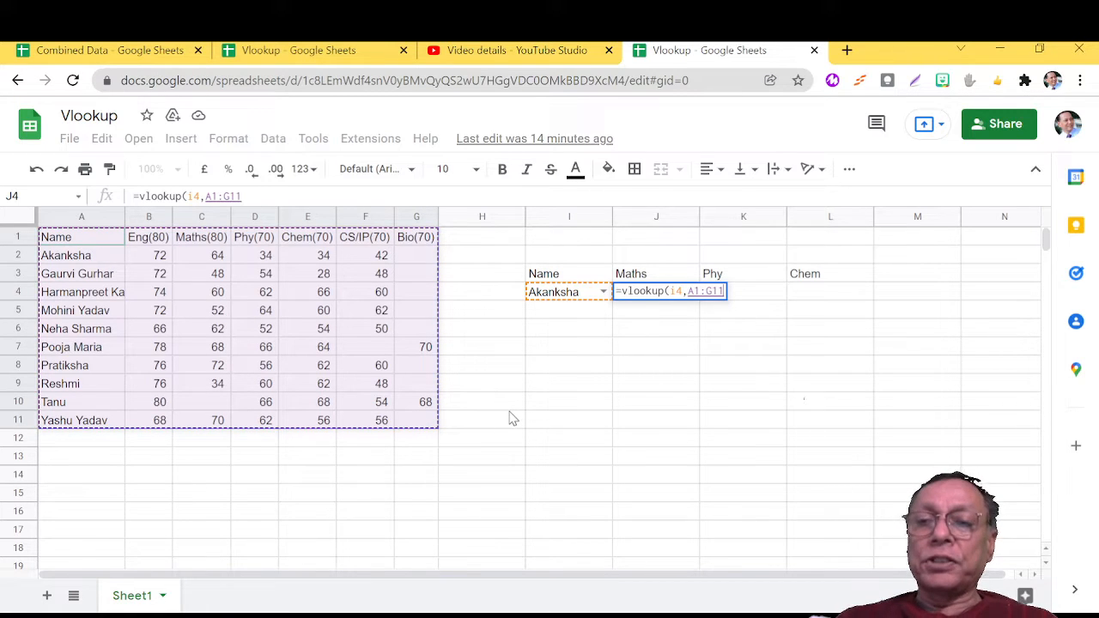
pyautogui.write(',')
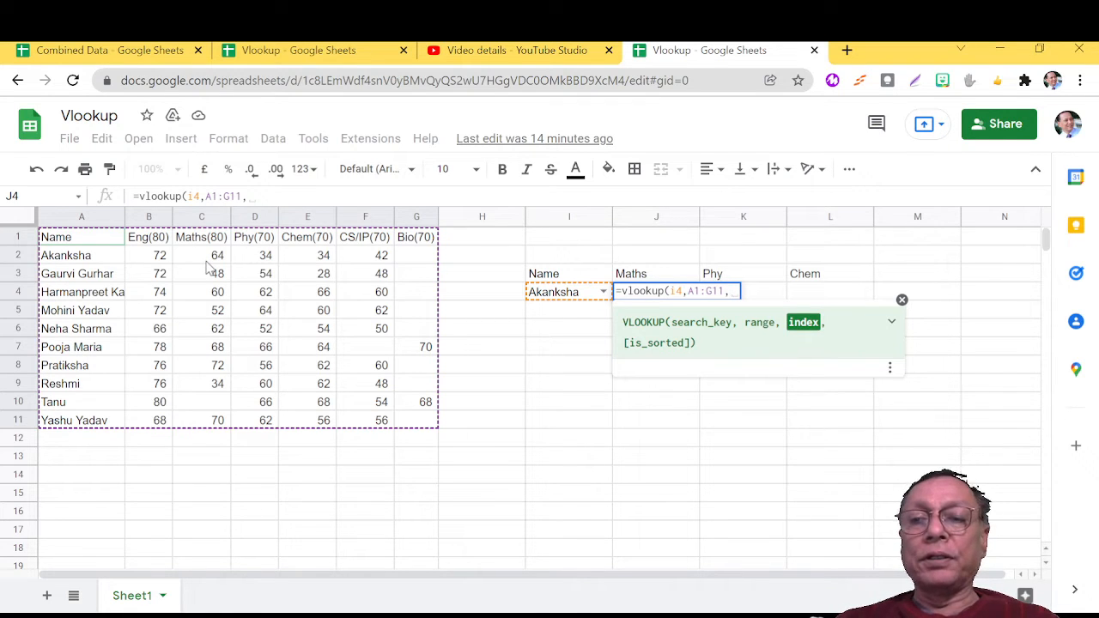
pyautogui.write('3')
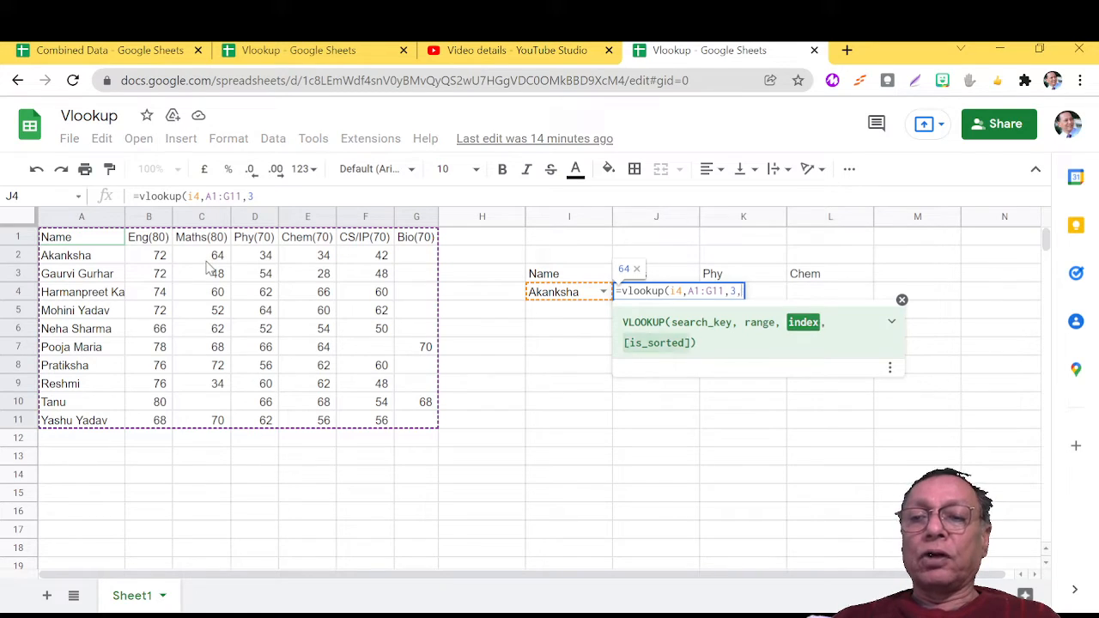
pyautogui.write(',')
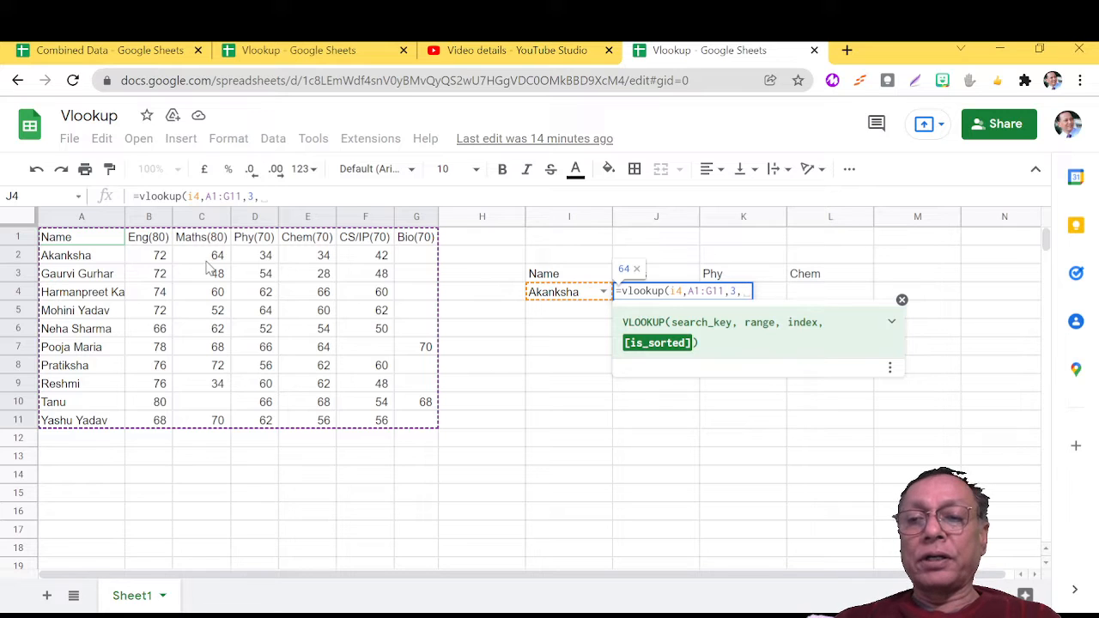
pyautogui.write('1')
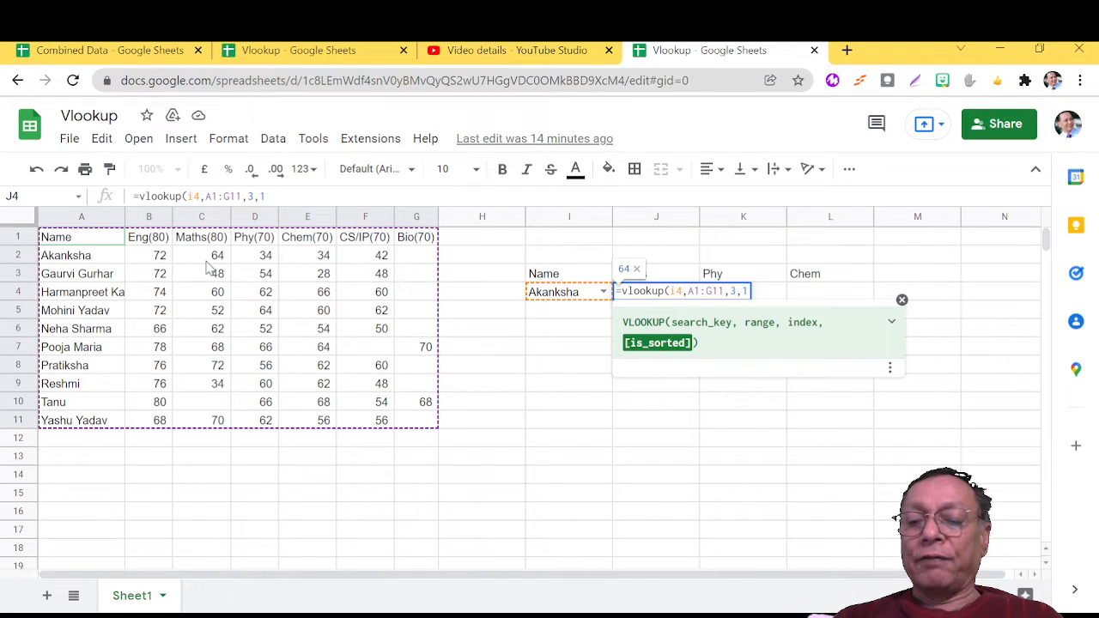
pyautogui.write(')')
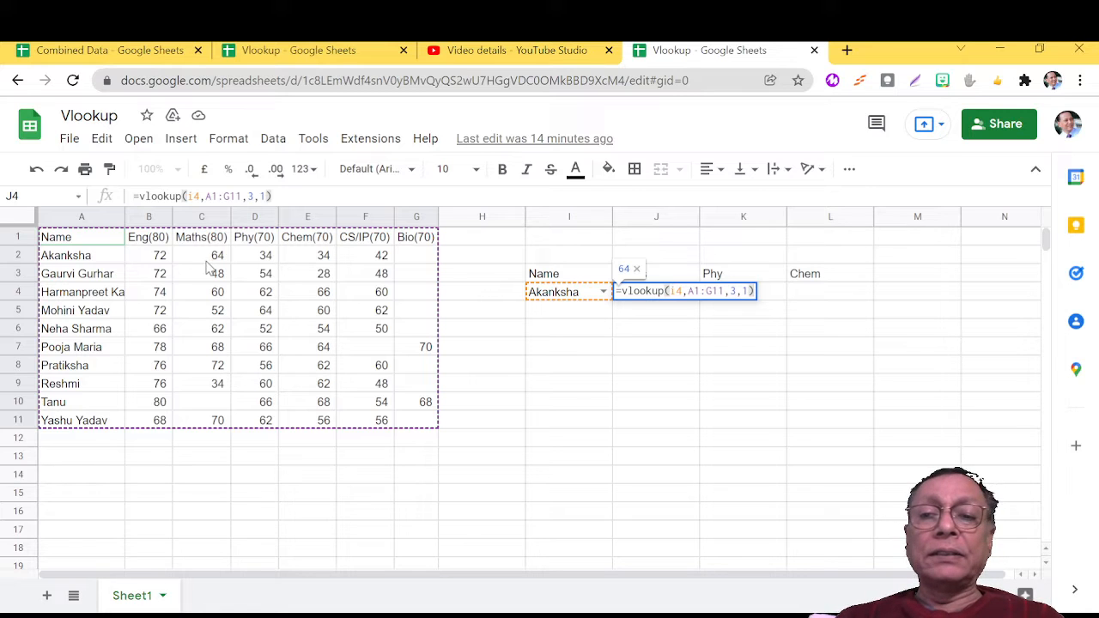
pyautogui.press('Return')
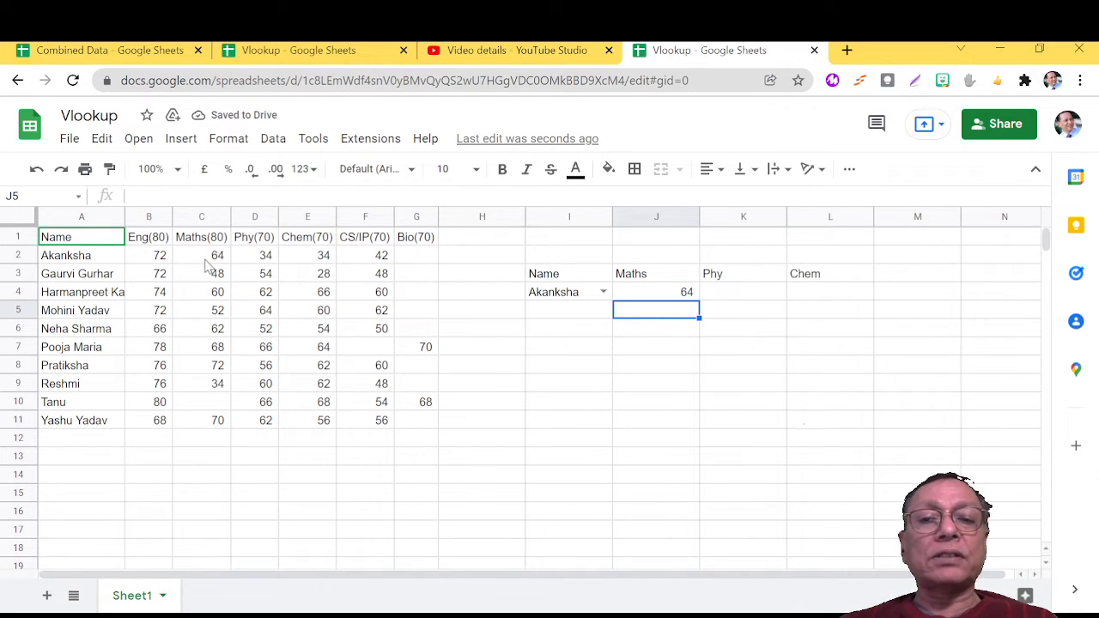
# Copy the text of the Maths lookup formula from J4 into K4 under Phy, keeping its cell references the same
pyautogui.click(662, 299)
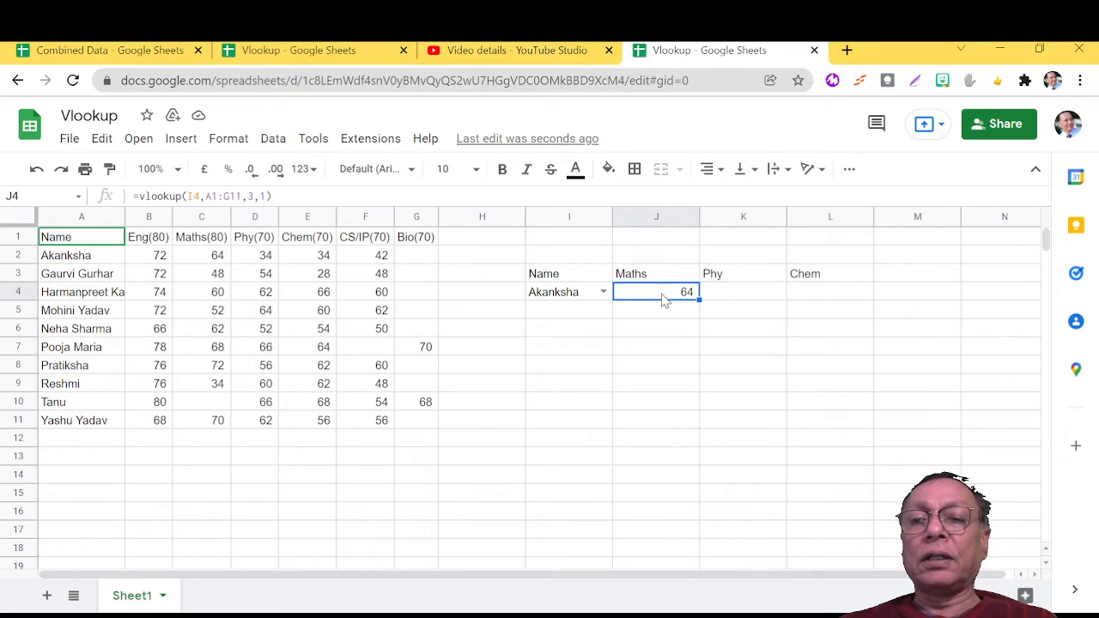
pyautogui.click(720, 298)
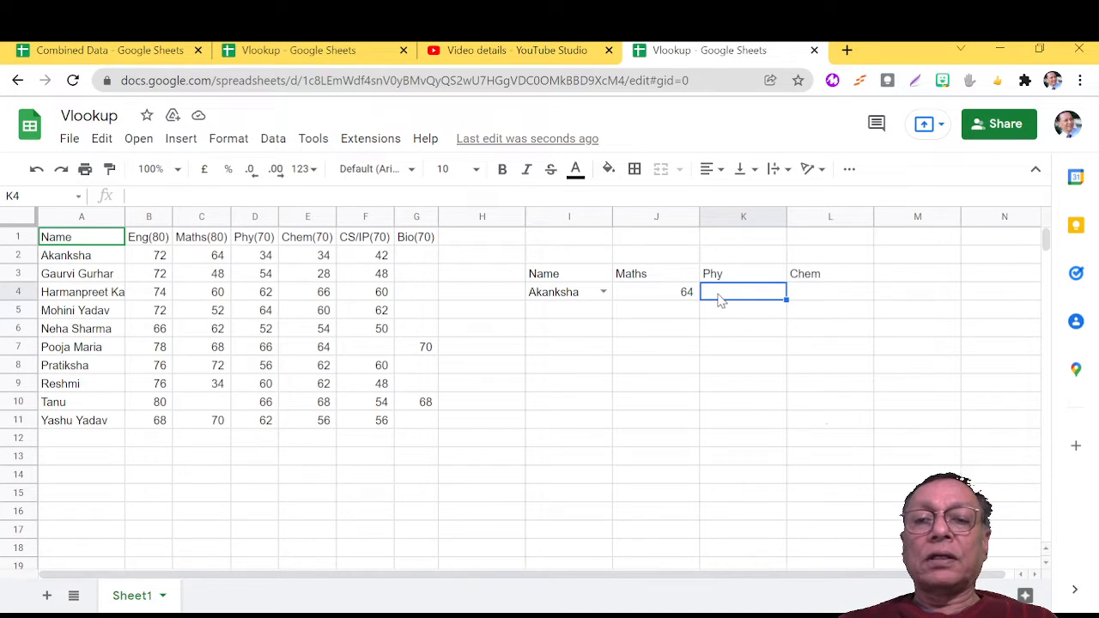
pyautogui.click(658, 303)
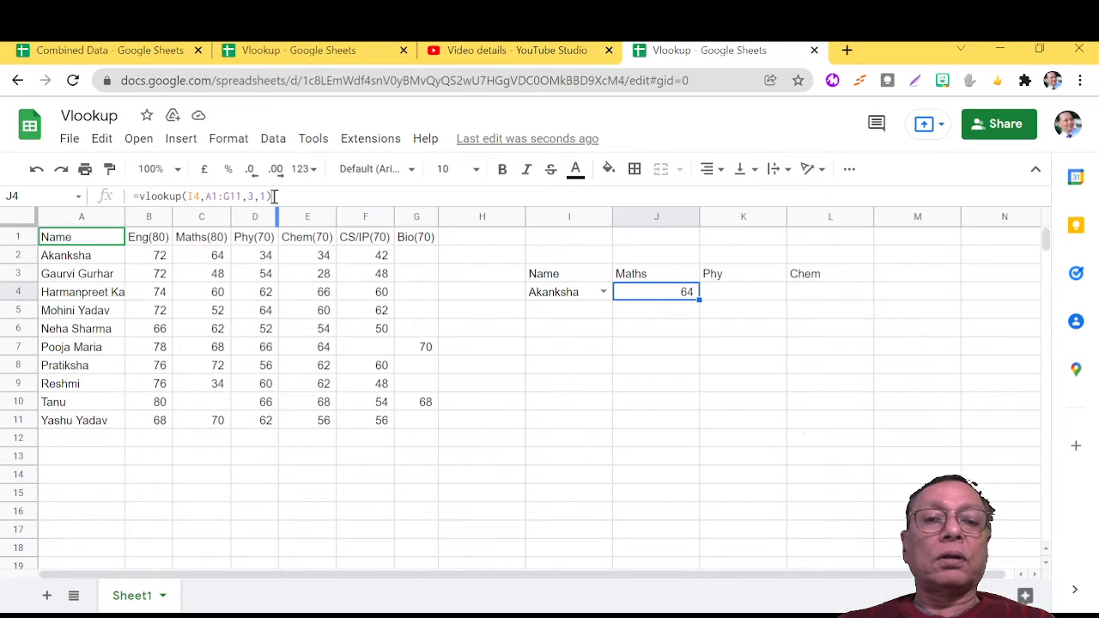
pyautogui.moveTo(278, 197); pyautogui.dragTo(131, 199)
pyautogui.hotkey('ctrl', 'c')
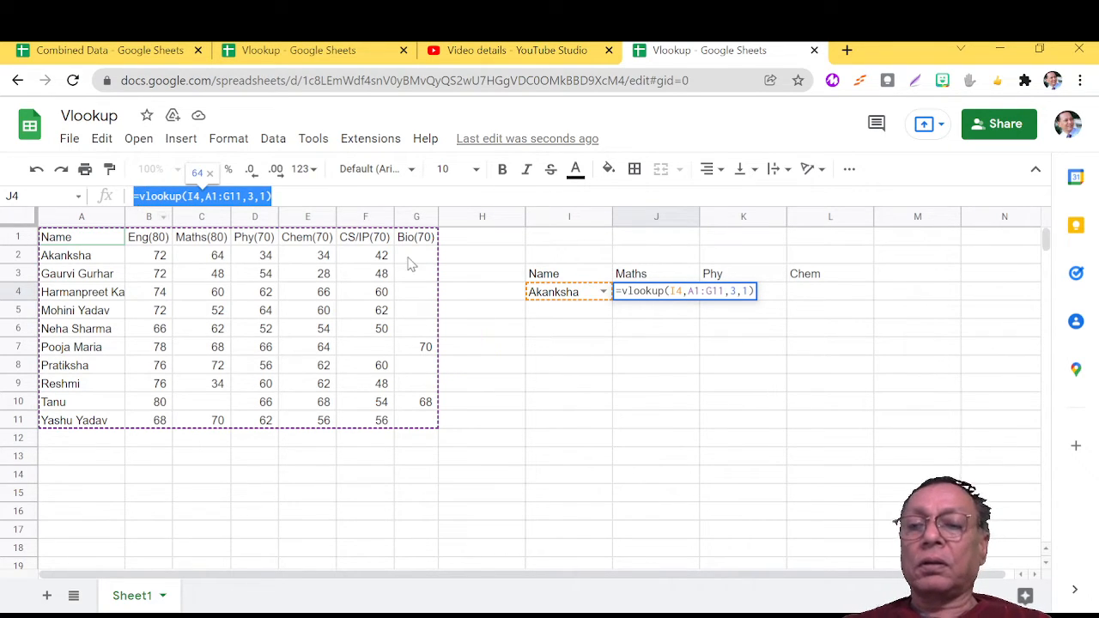
pyautogui.click(730, 369)
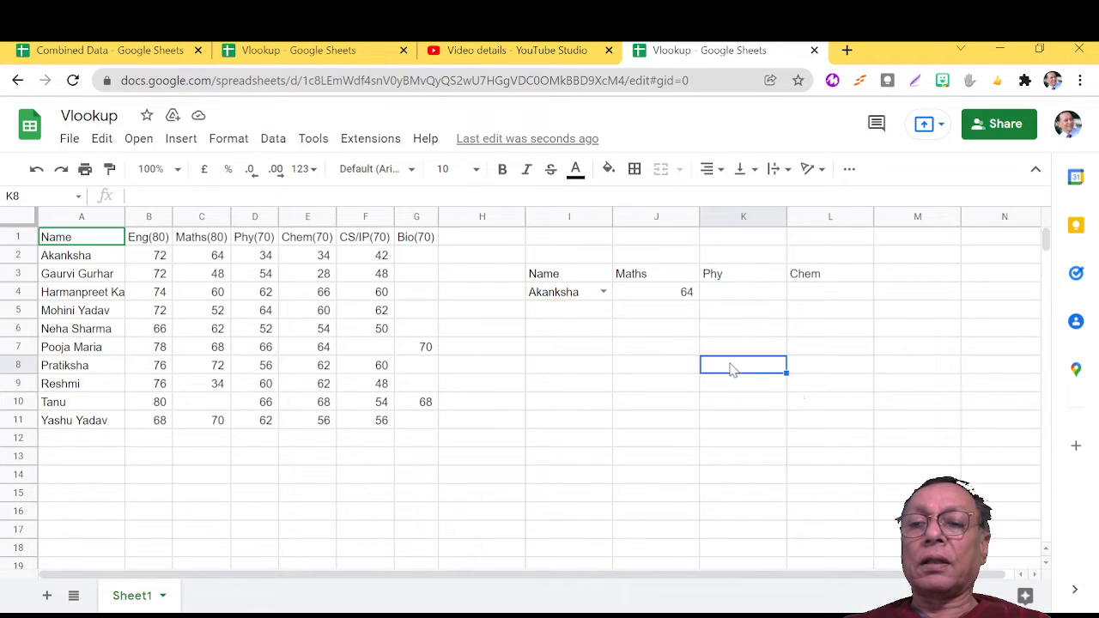
pyautogui.click(724, 294)
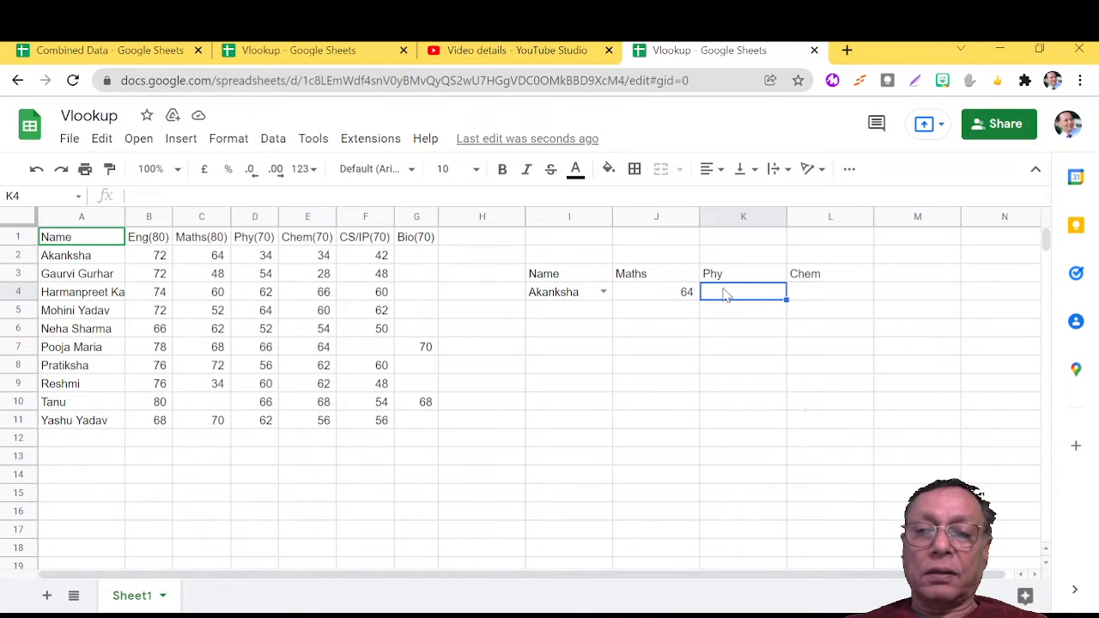
pyautogui.hotkey('ctrl', 'v')
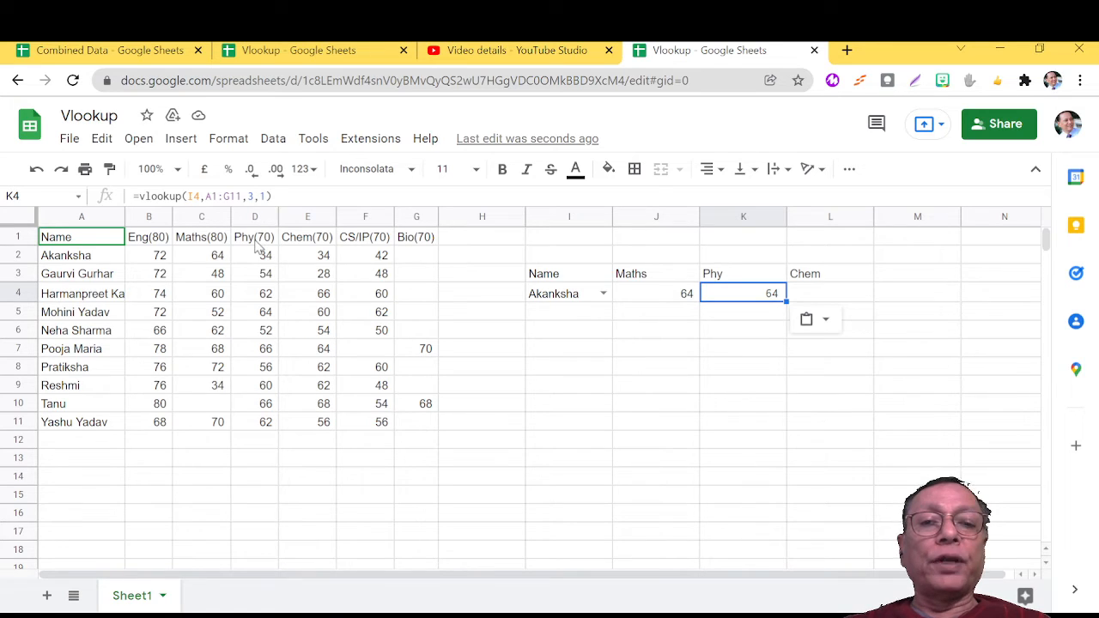
# Set the column index of the Phy lookup formula in K4 to 4
pyautogui.doubleClick(250, 196)
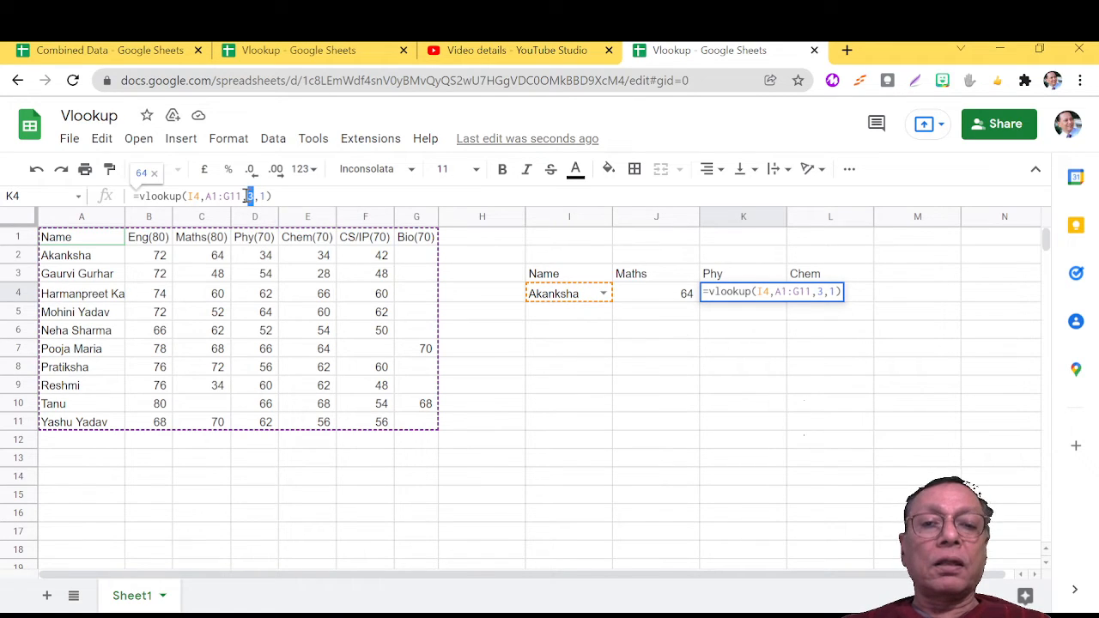
pyautogui.write('4')
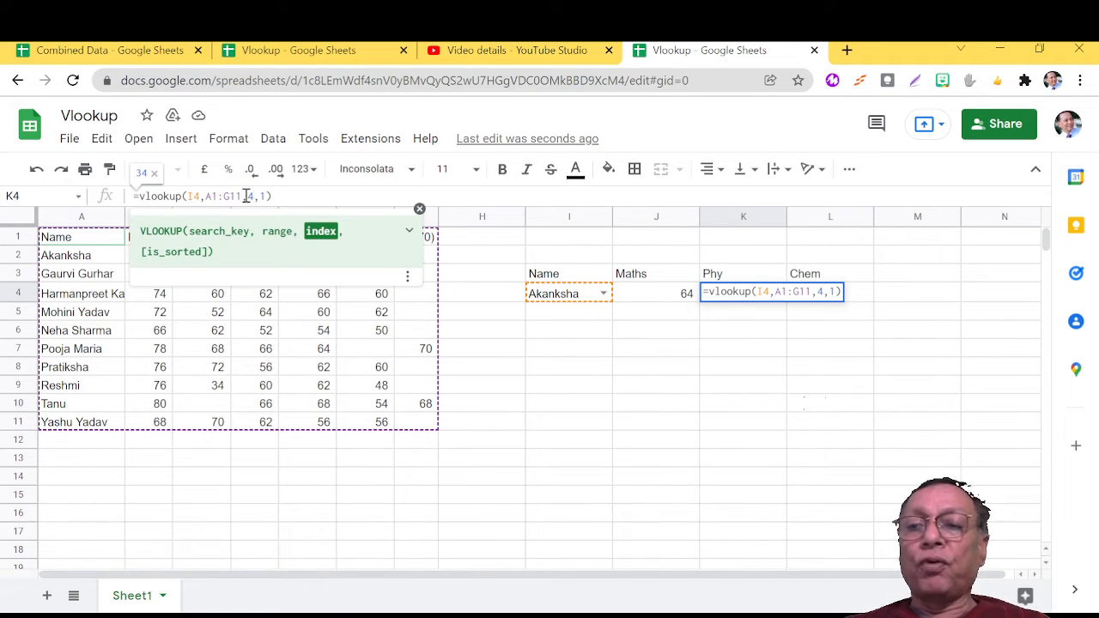
pyautogui.press('Return')
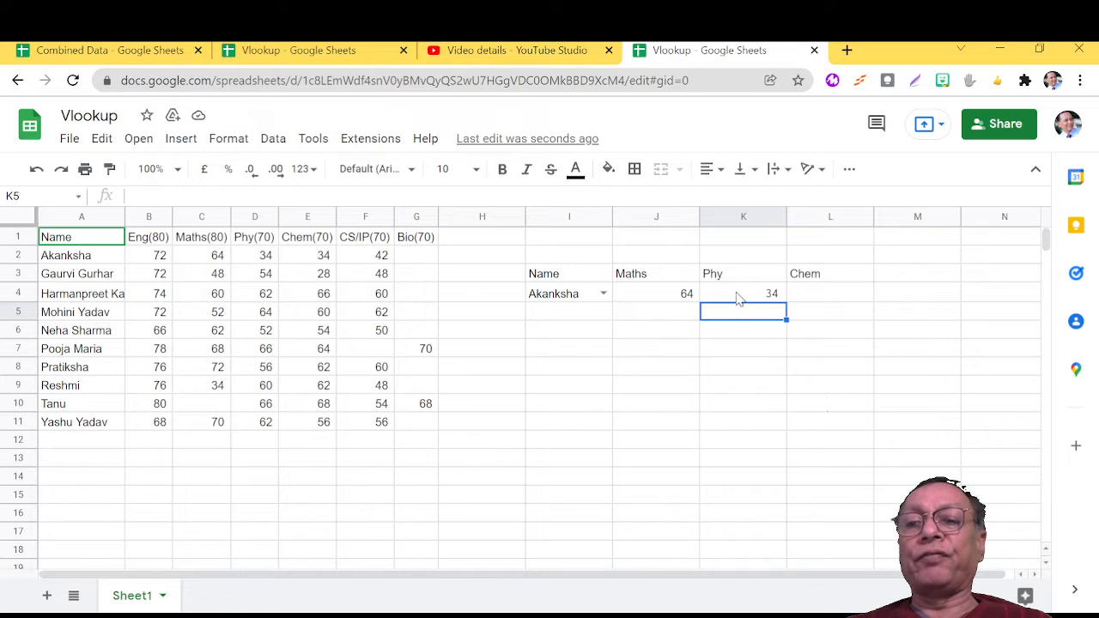
# Copy the Phy lookup cell K4 and paste it into L4 under Chem
pyautogui.click(824, 299)
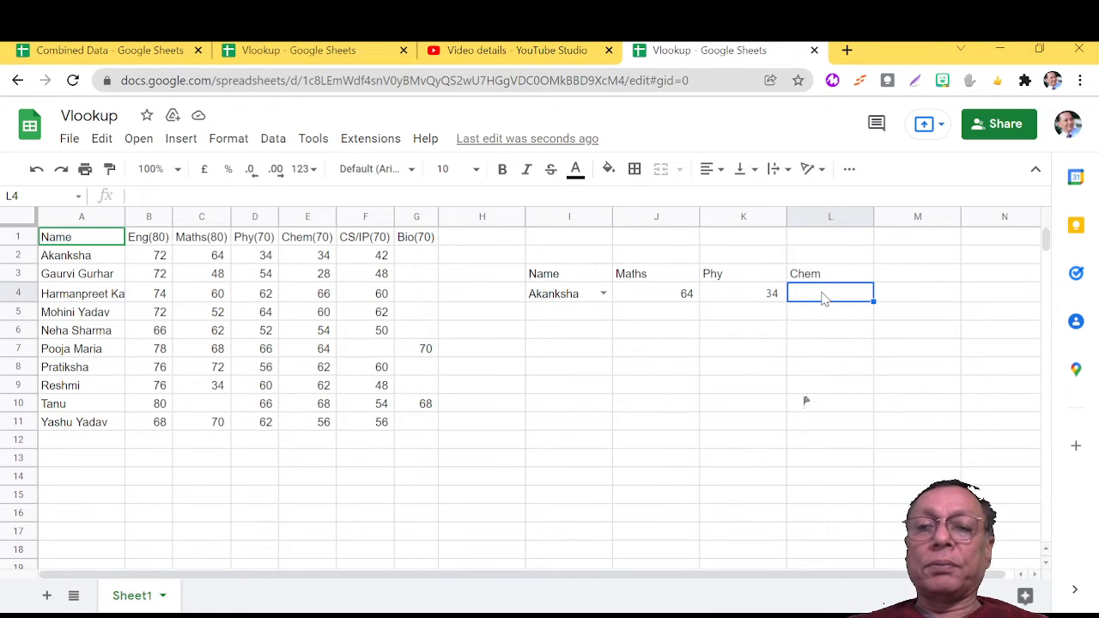
pyautogui.click(748, 299)
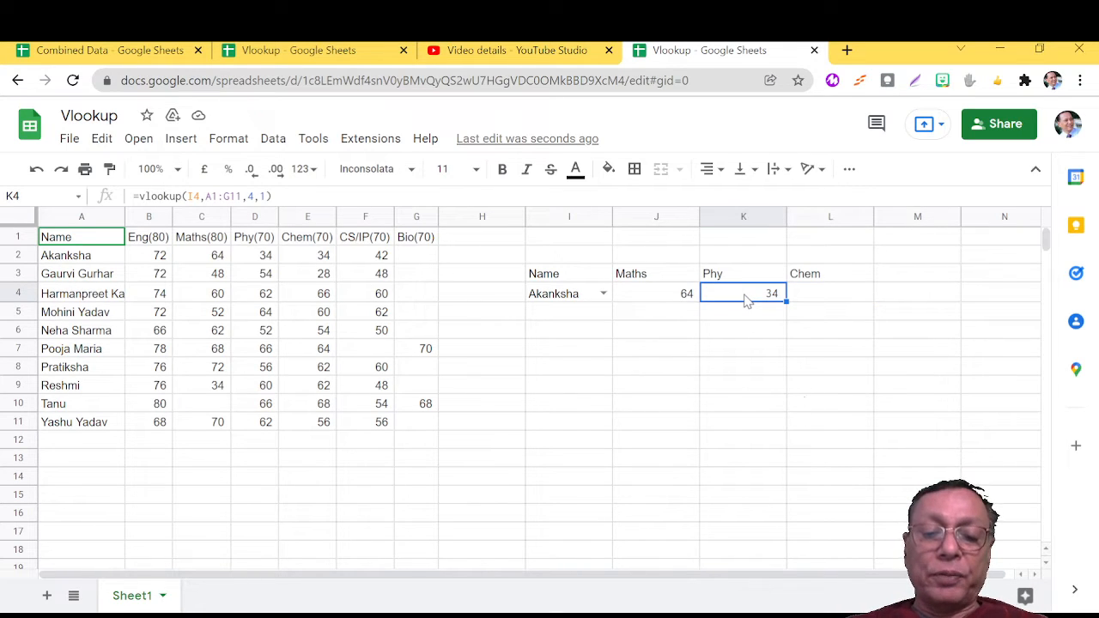
pyautogui.hotkey('ctrl', 'c')
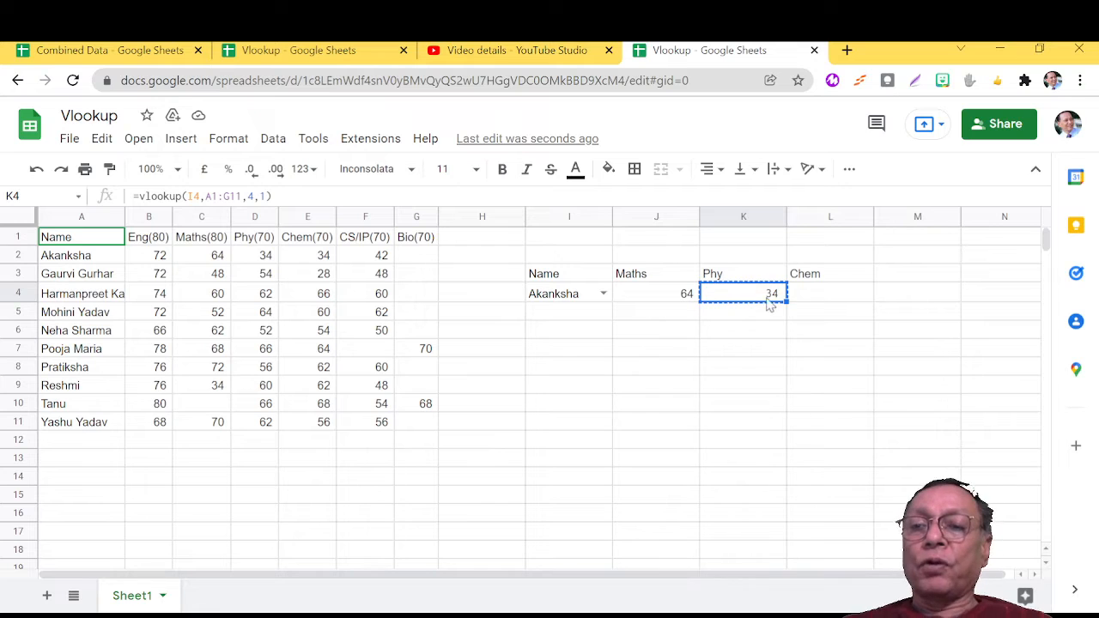
pyautogui.click(806, 297)
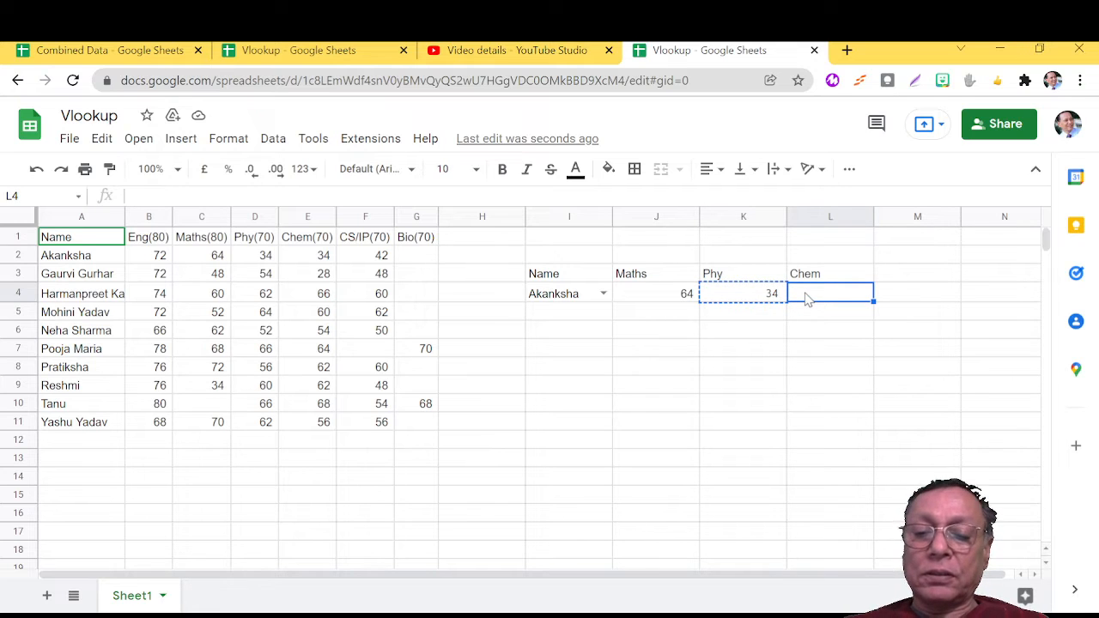
pyautogui.hotkey('ctrl', 'v')
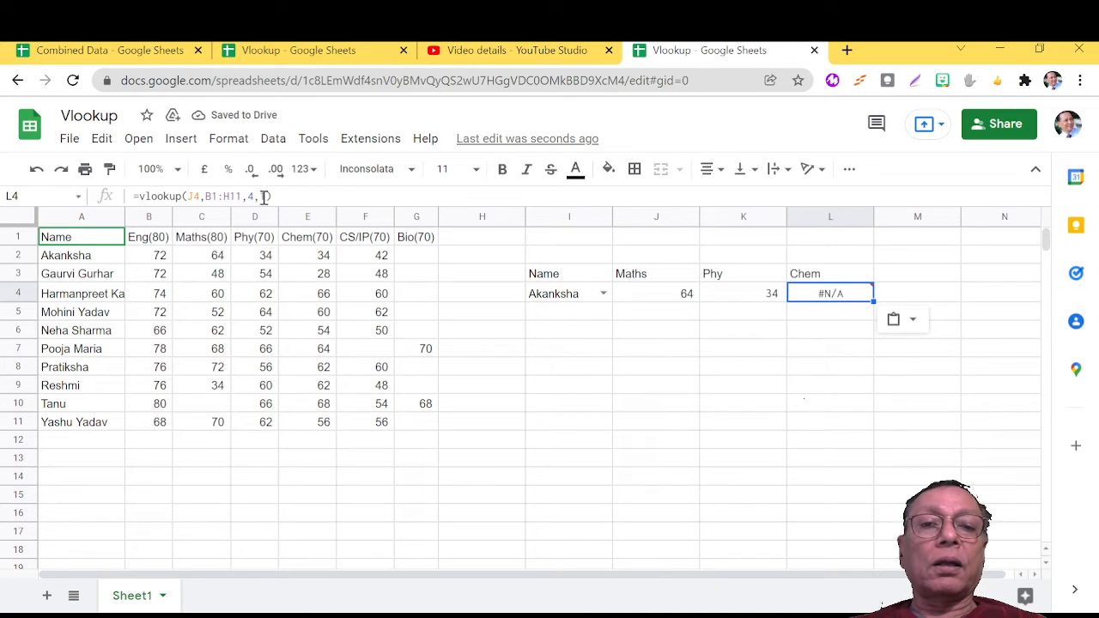
# Correct the Chem lookup formula in L4 to use search key I4 and range A1:G11
pyautogui.click(195, 196)
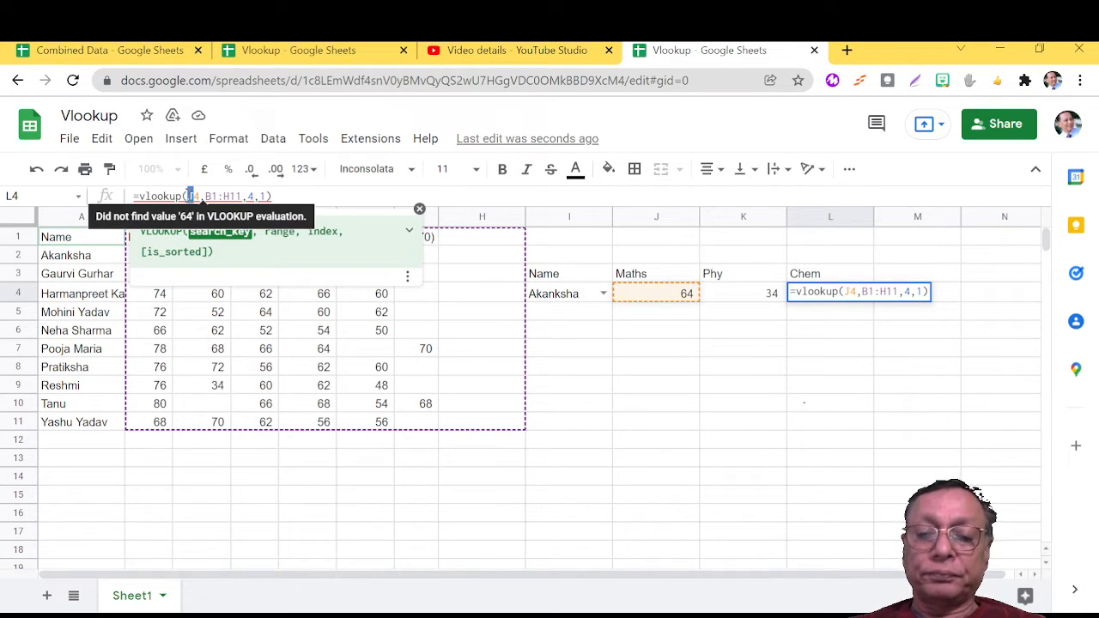
pyautogui.write('I4,')
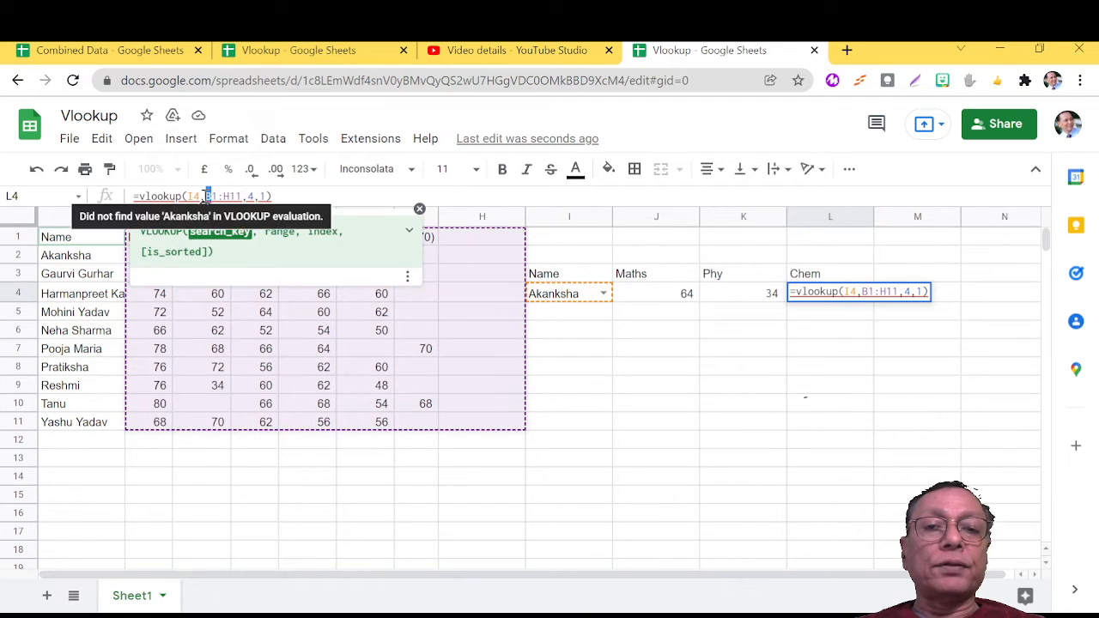
pyautogui.write('A')
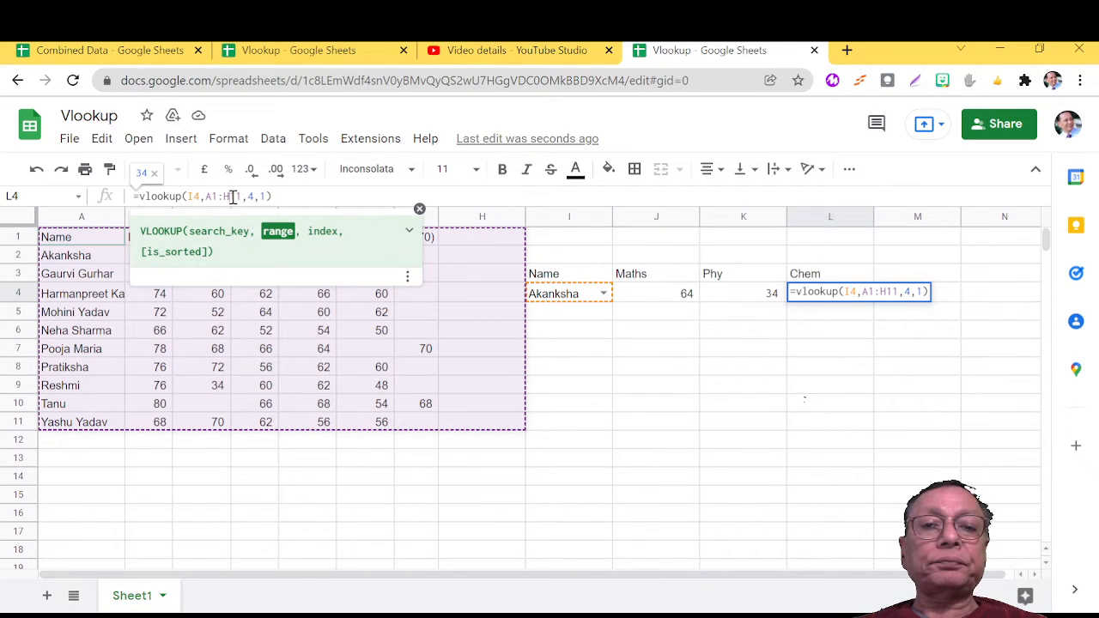
pyautogui.moveTo(230, 196); pyautogui.dragTo(224, 195)
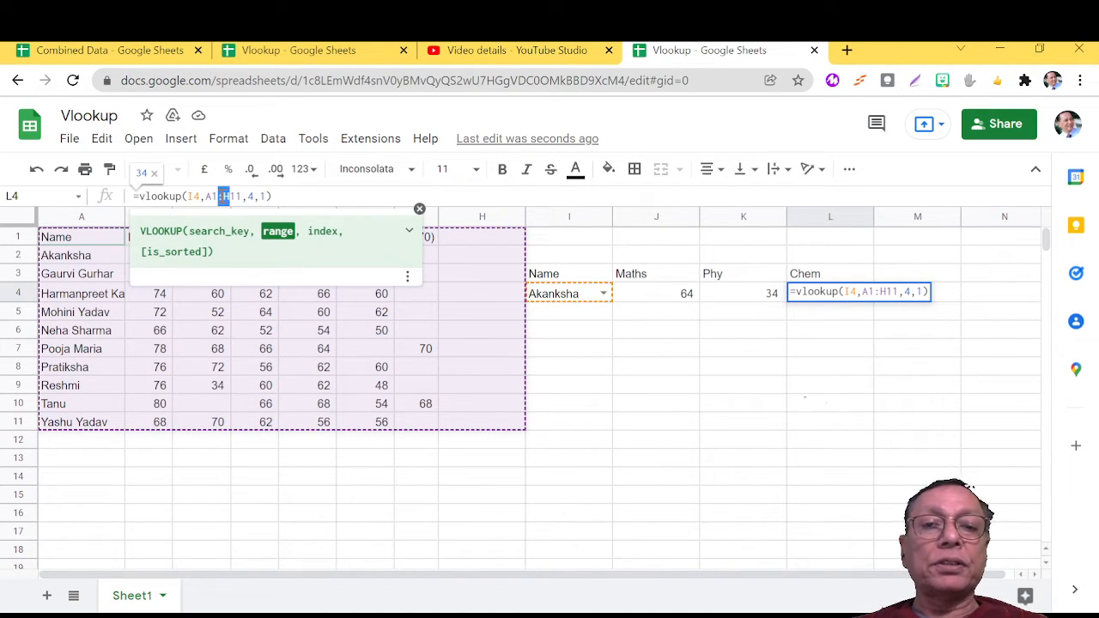
pyautogui.write('G')
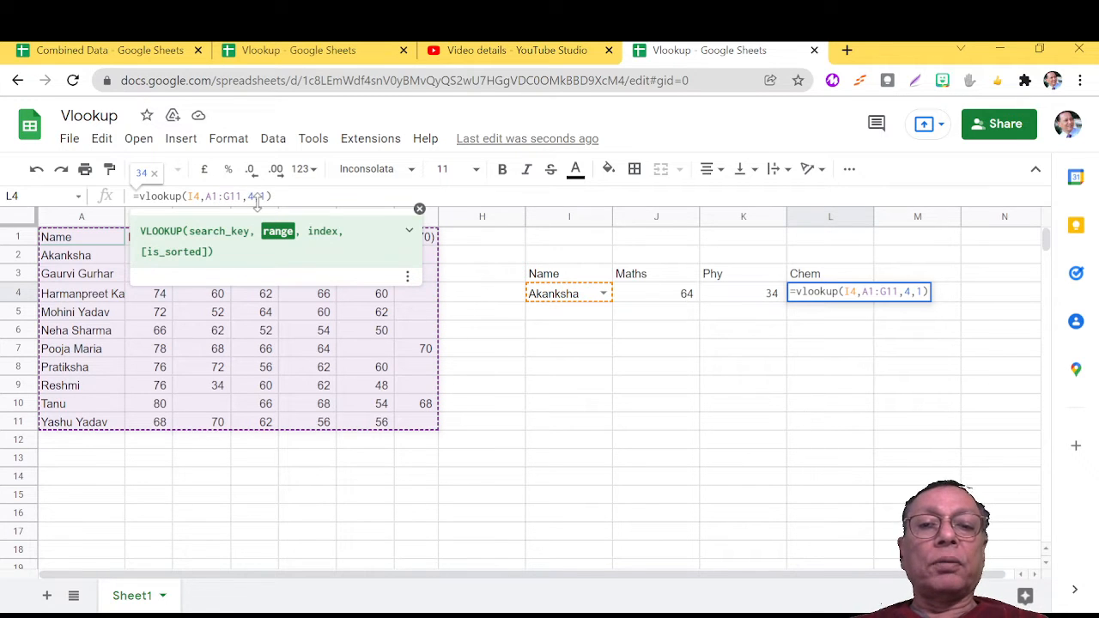
pyautogui.press('Return')
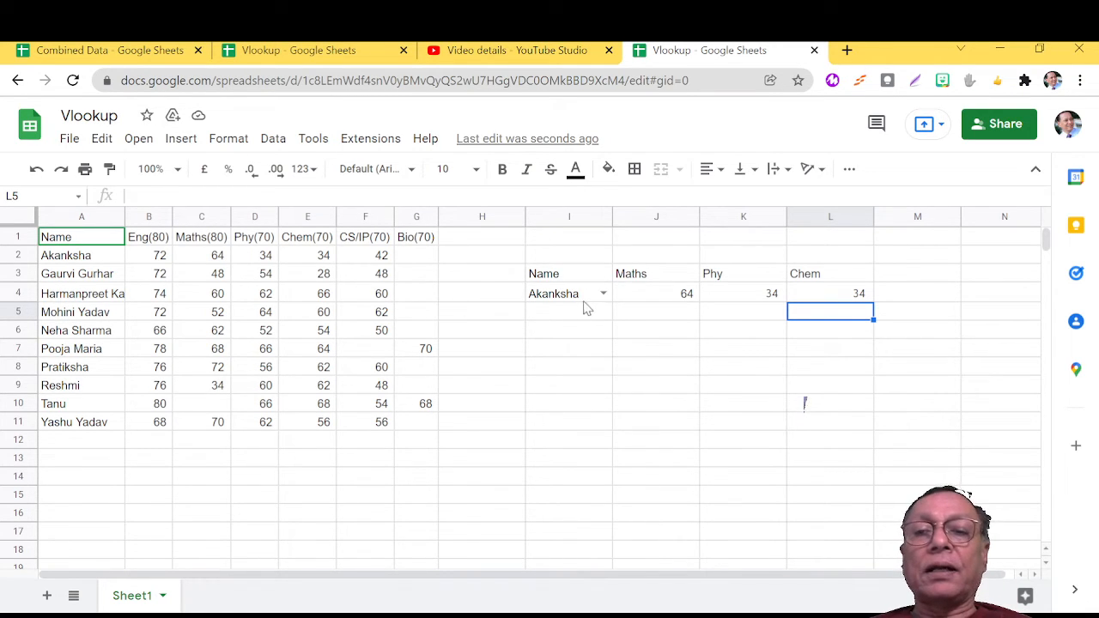
# Choose the row 3 student in the I4 name dropdown and check the Maths, Phy and Chem lookups against the marks table
pyautogui.click(604, 293)
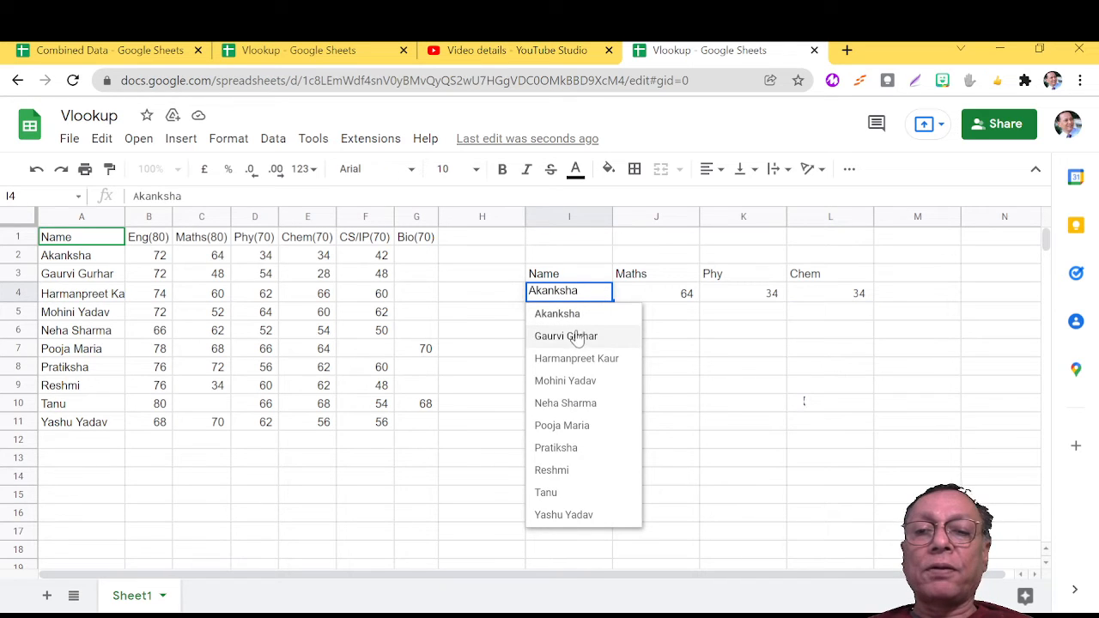
pyautogui.click(577, 340)
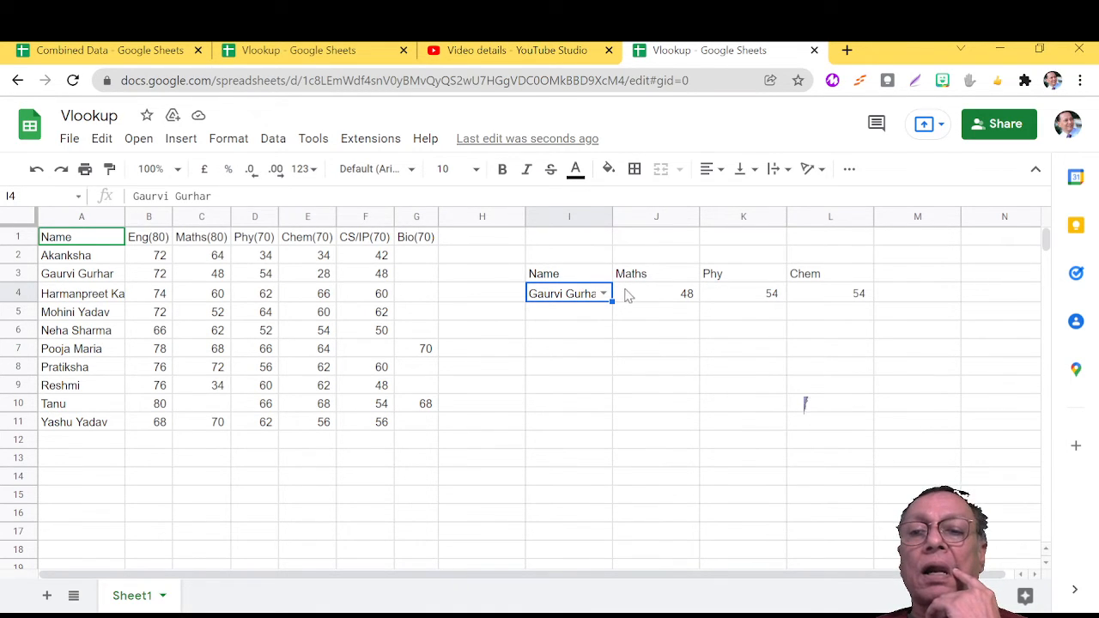
pyautogui.click(831, 300)
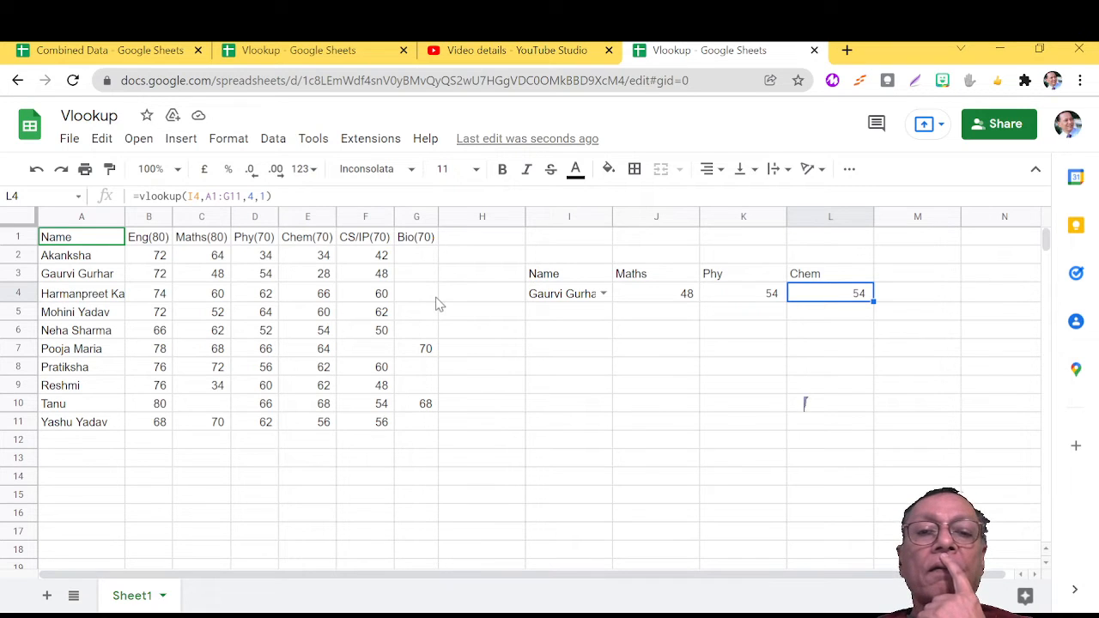
pyautogui.click(325, 275)
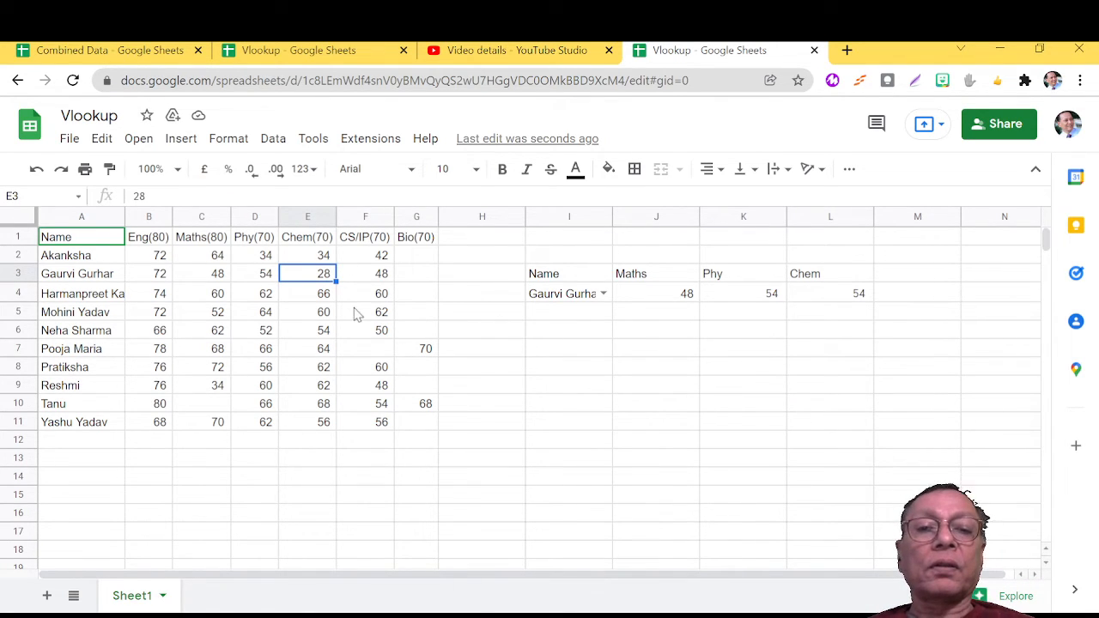
pyautogui.click(220, 279)
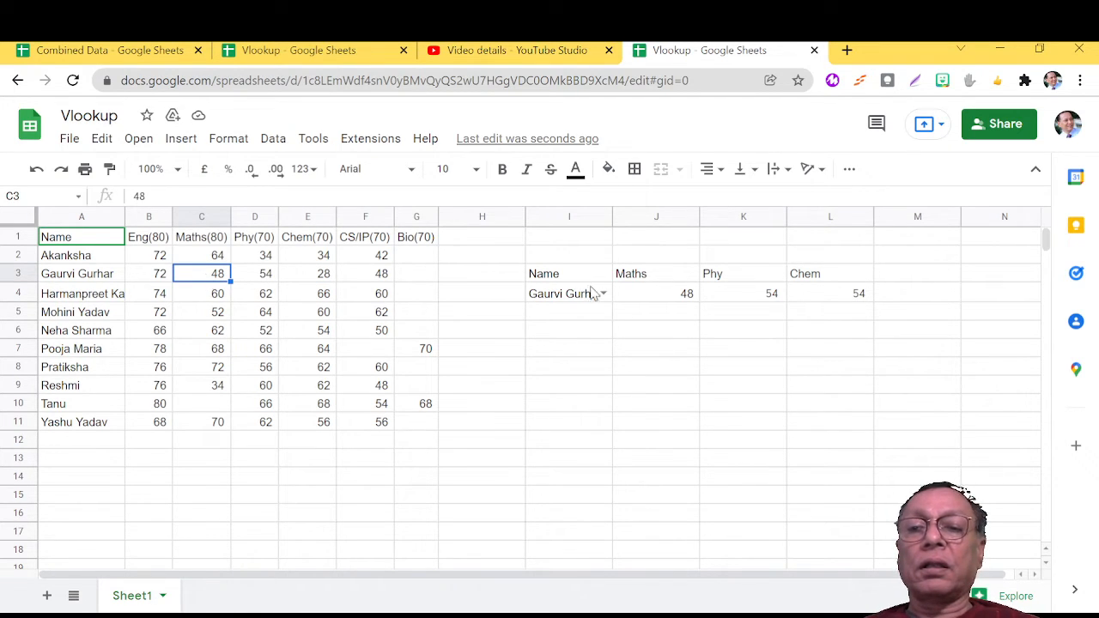
pyautogui.click(649, 297)
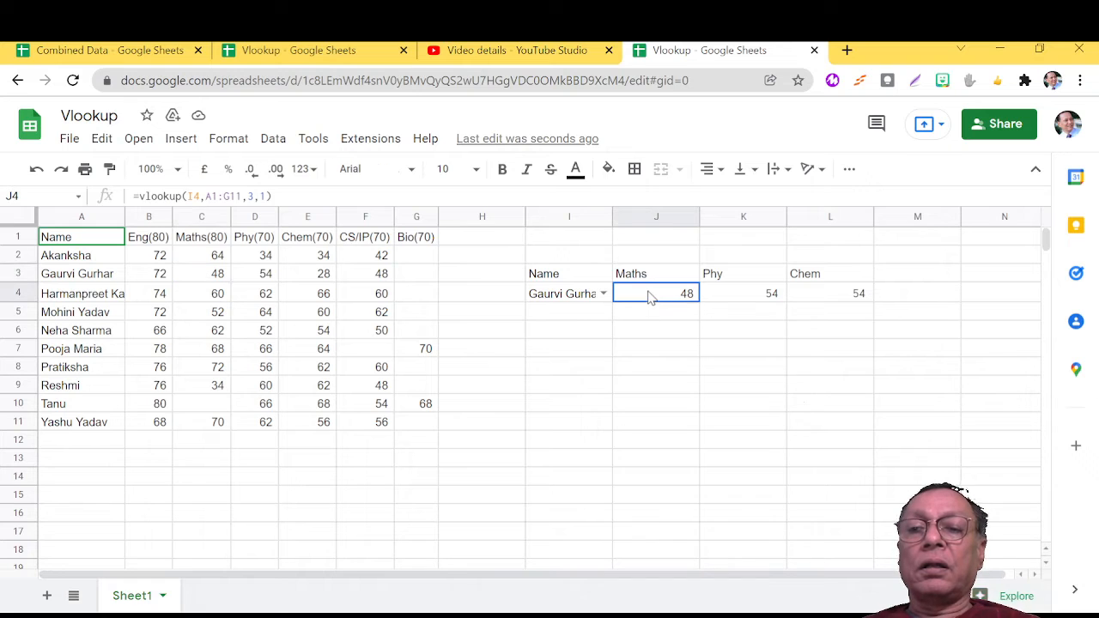
pyautogui.click(748, 300)
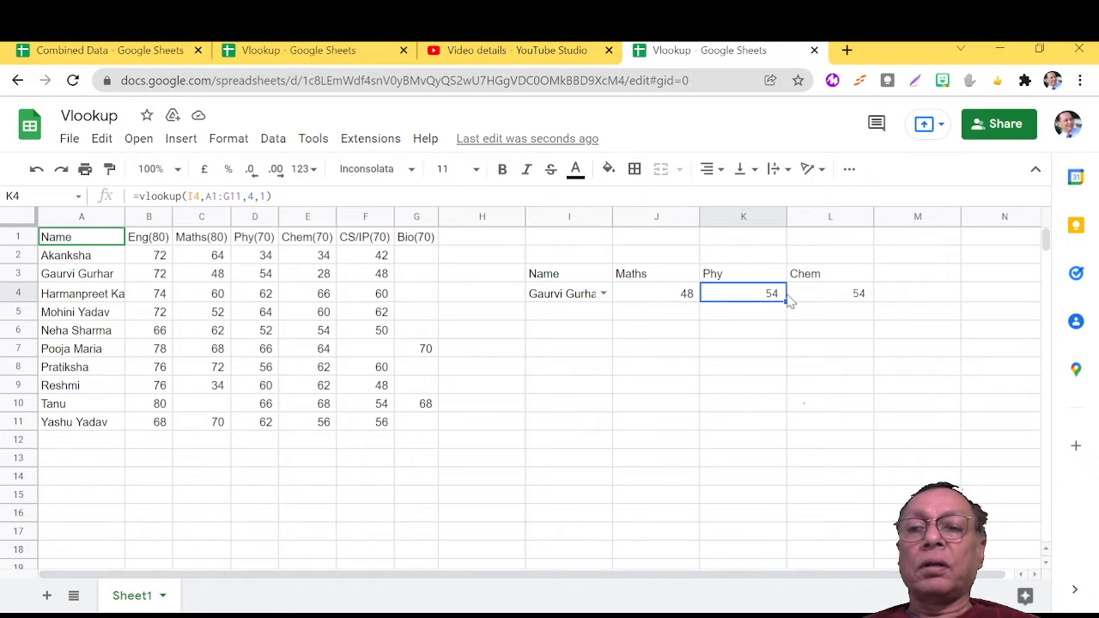
# Set the column index of the Chem lookup formula in L4 to 5
pyautogui.click(820, 301)
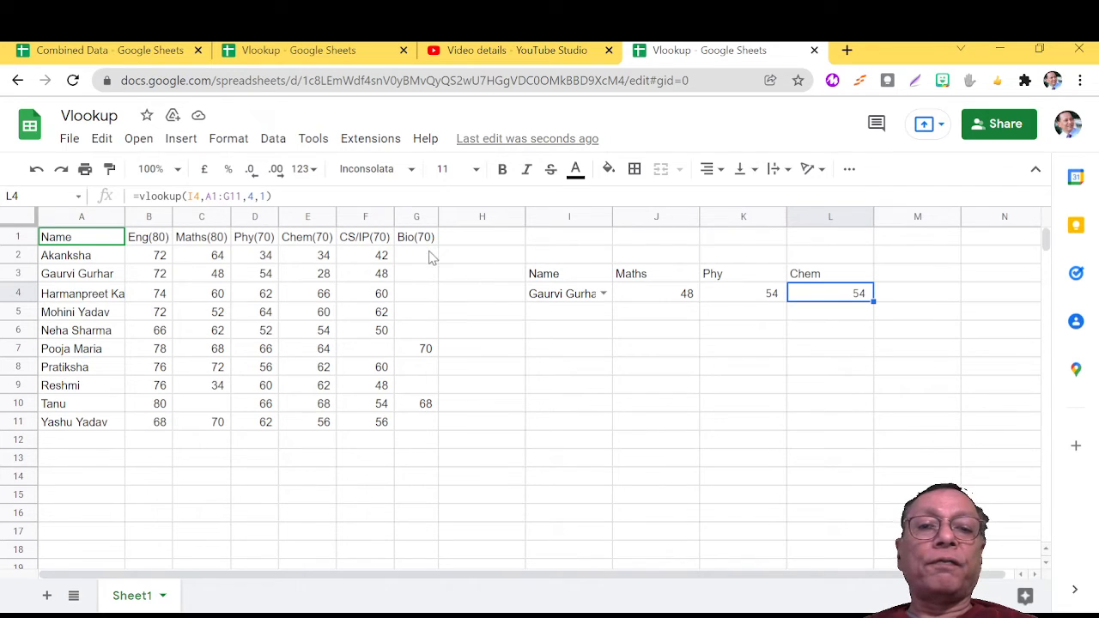
pyautogui.doubleClick(251, 197)
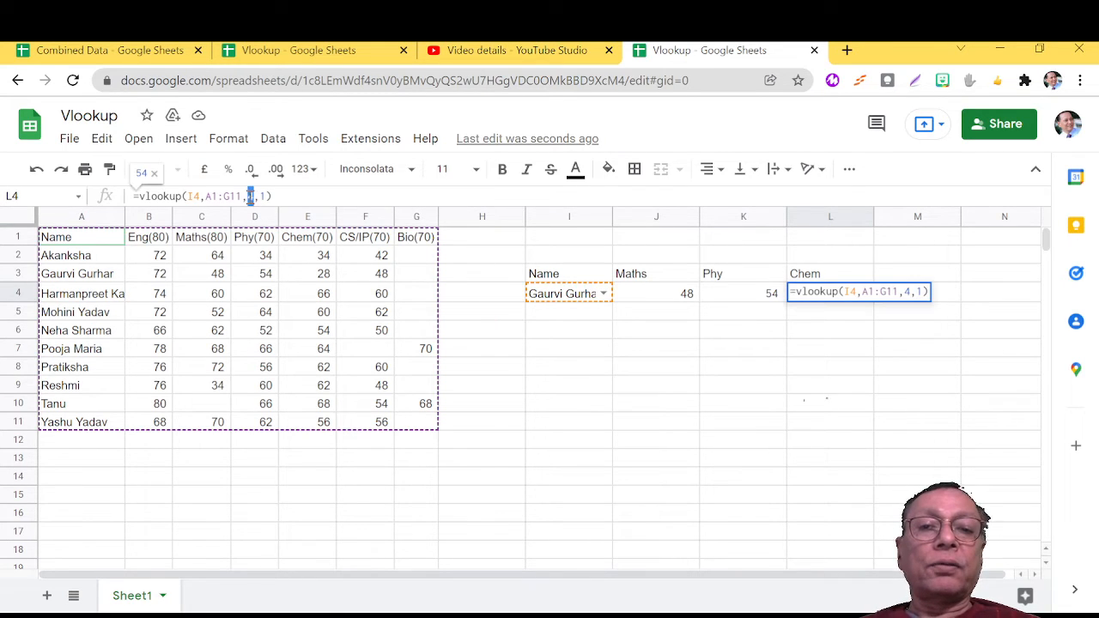
pyautogui.write('5')
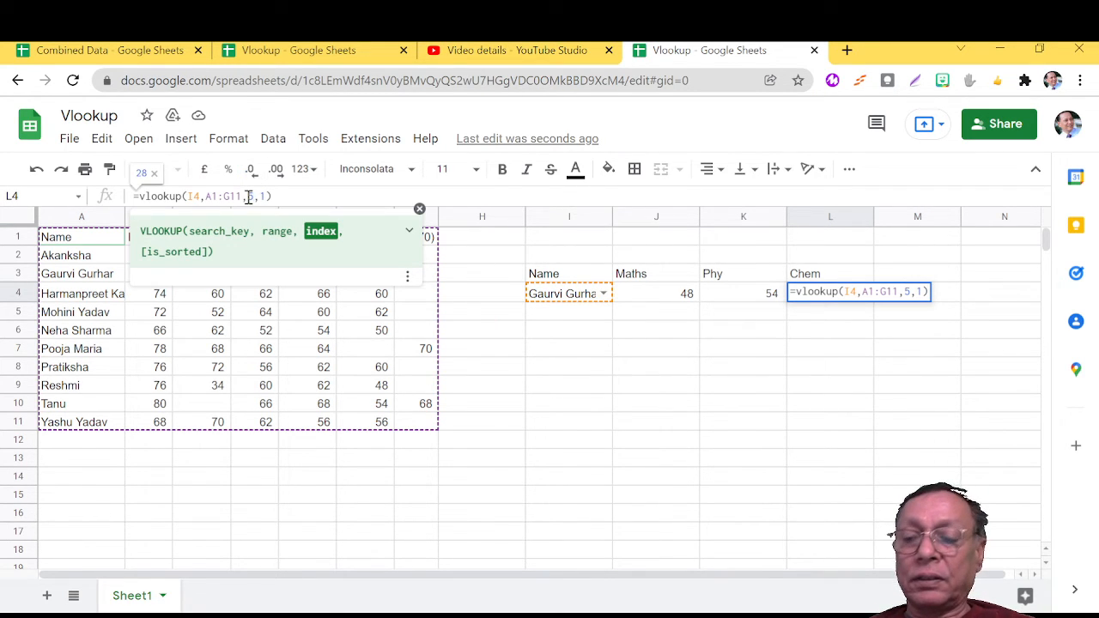
pyautogui.press('Return')
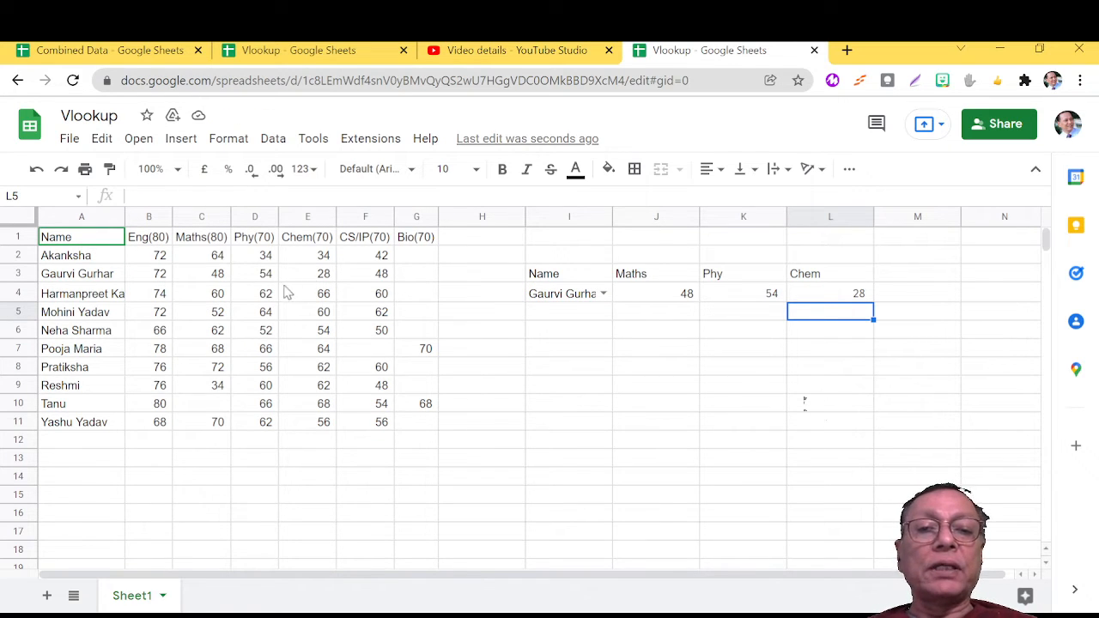
# Choose the row 4 student in the I4 name dropdown and insert a column chart of the range I4:L4
pyautogui.click(605, 295)
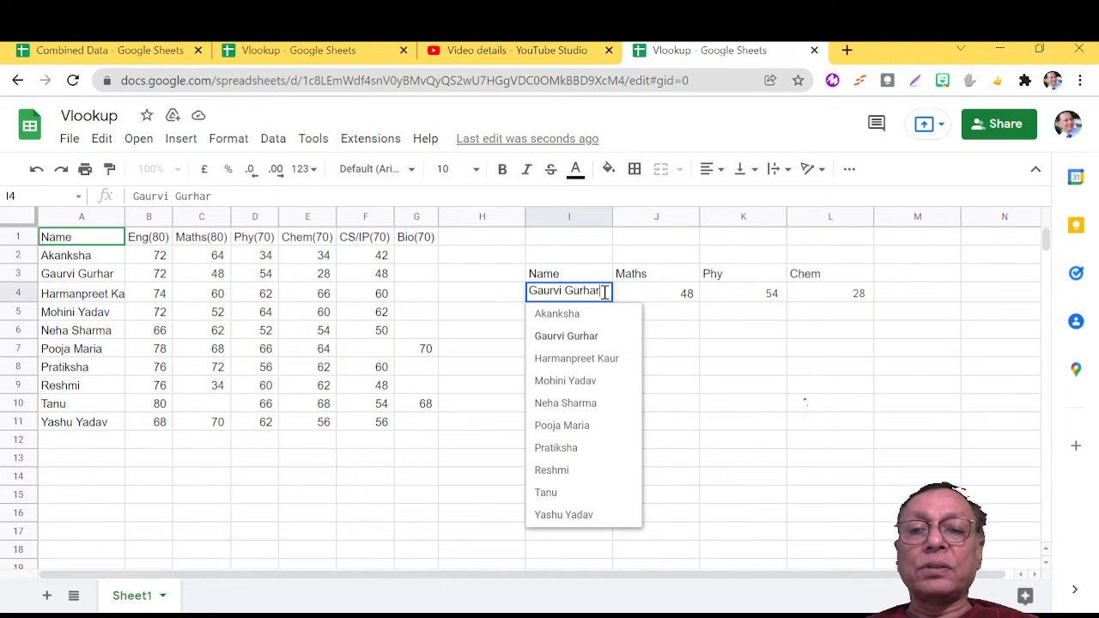
pyautogui.click(582, 359)
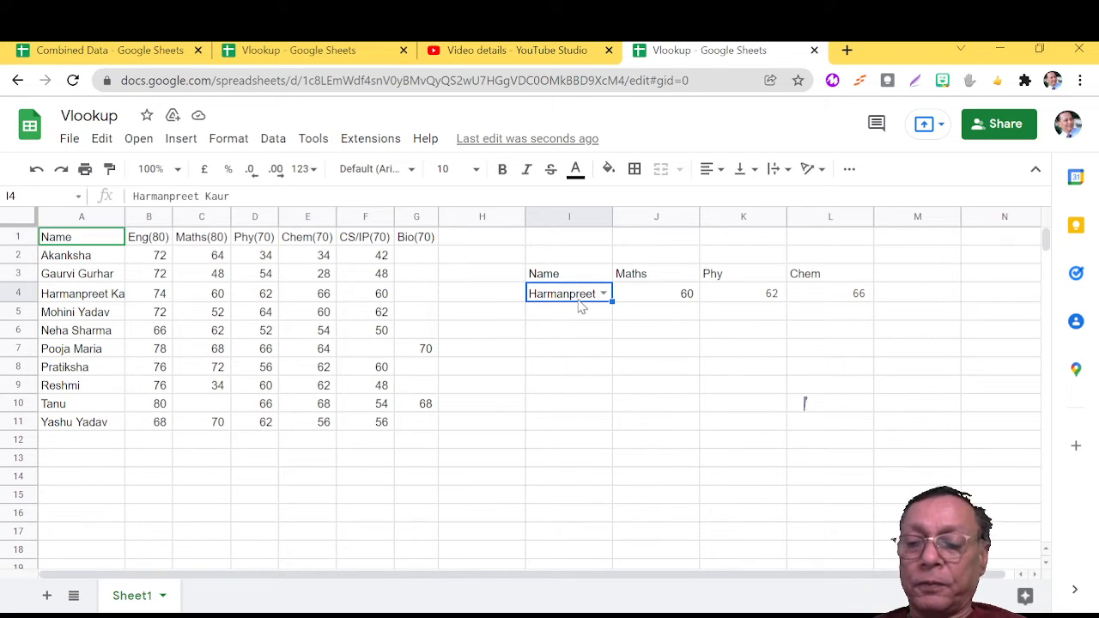
pyautogui.hotkey('shift', 'Right')
pyautogui.hotkey('shift', 'Right')
pyautogui.hotkey('shift', 'Right')
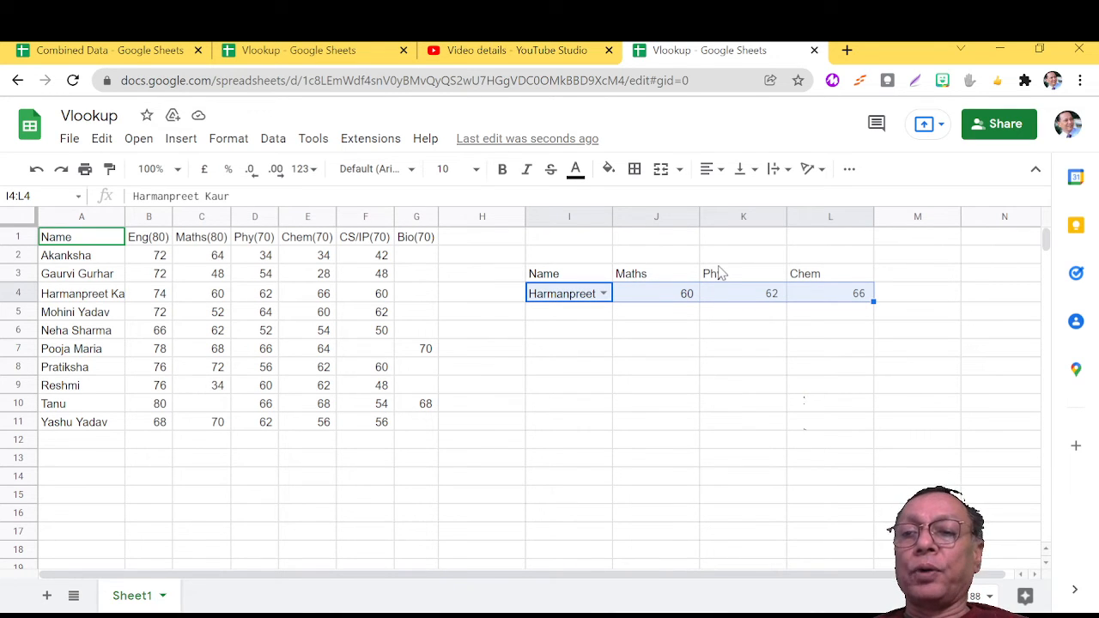
pyautogui.click(848, 172)
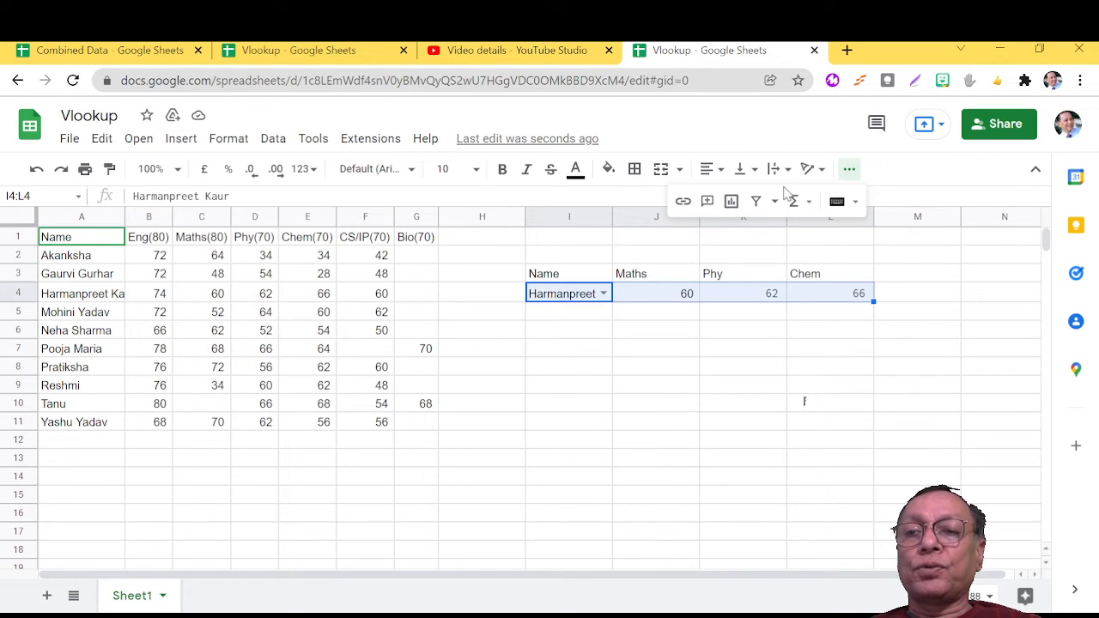
pyautogui.click(731, 202)
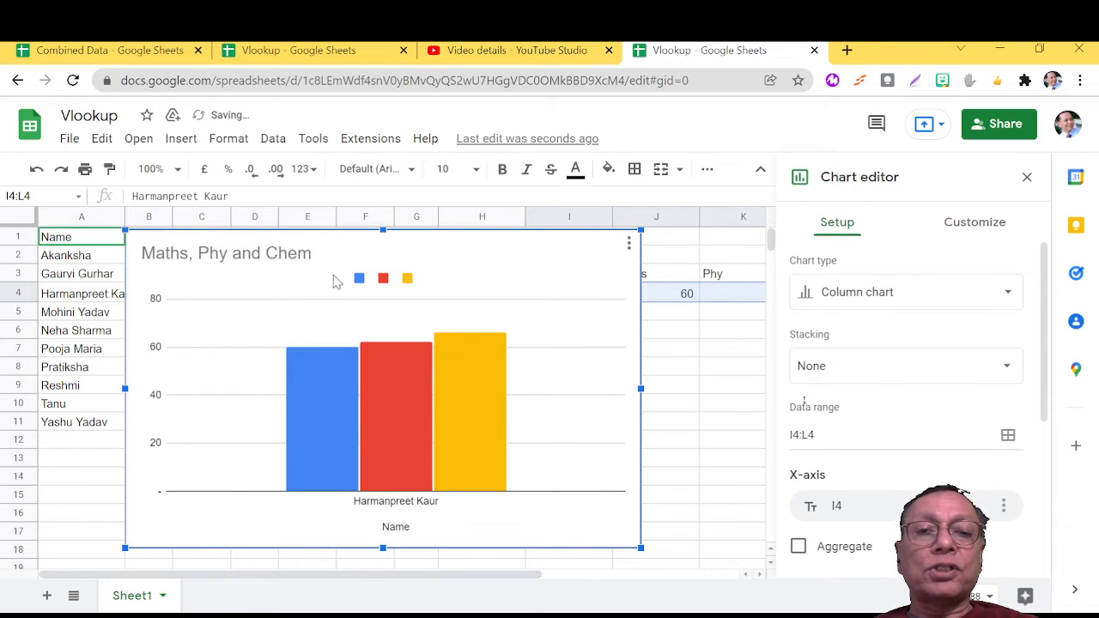
# Shrink the chart and place it below the lookup table, spanning columns I to L from about row 8 to row 17
pyautogui.moveTo(122, 226); pyautogui.dragTo(341, 363)
pyautogui.moveTo(341, 431); pyautogui.dragTo(353, 441)
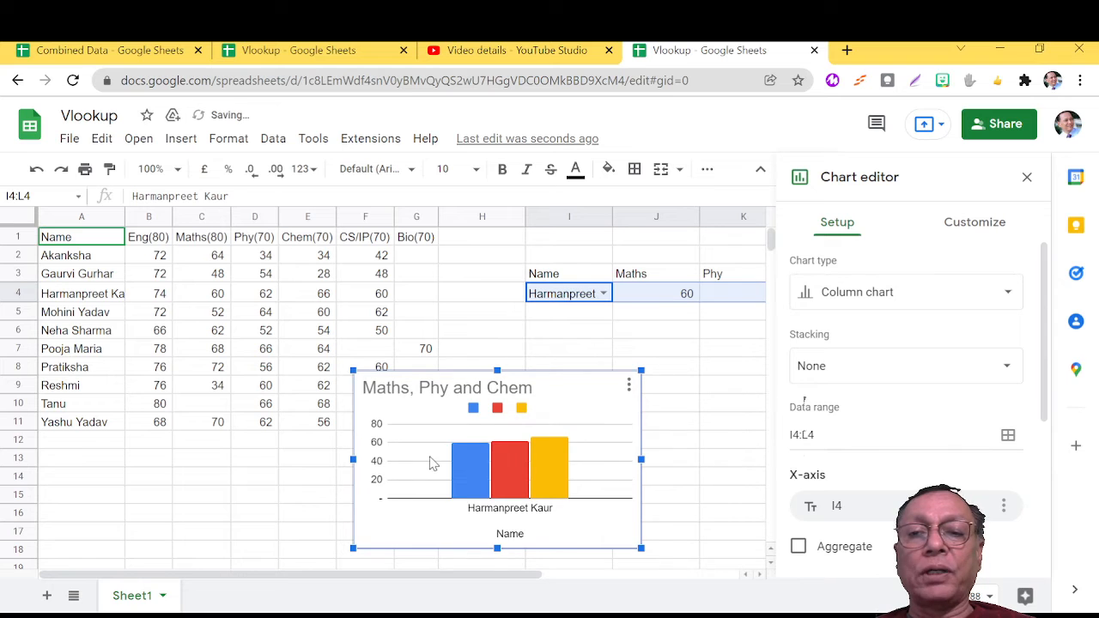
pyautogui.moveTo(432, 464); pyautogui.dragTo(632, 451)
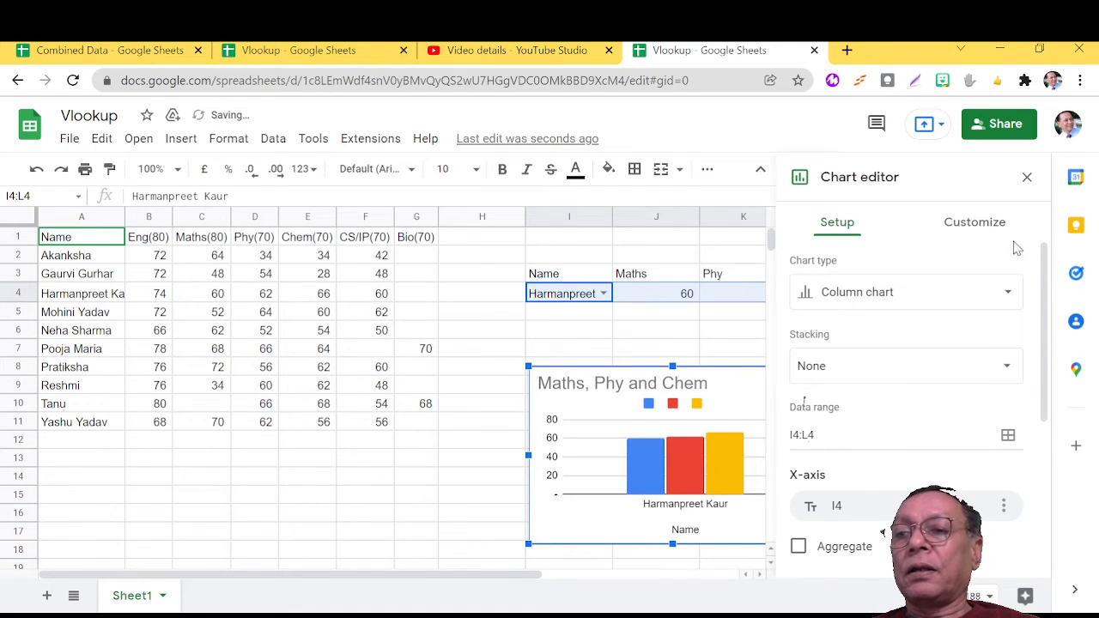
pyautogui.click(1028, 177)
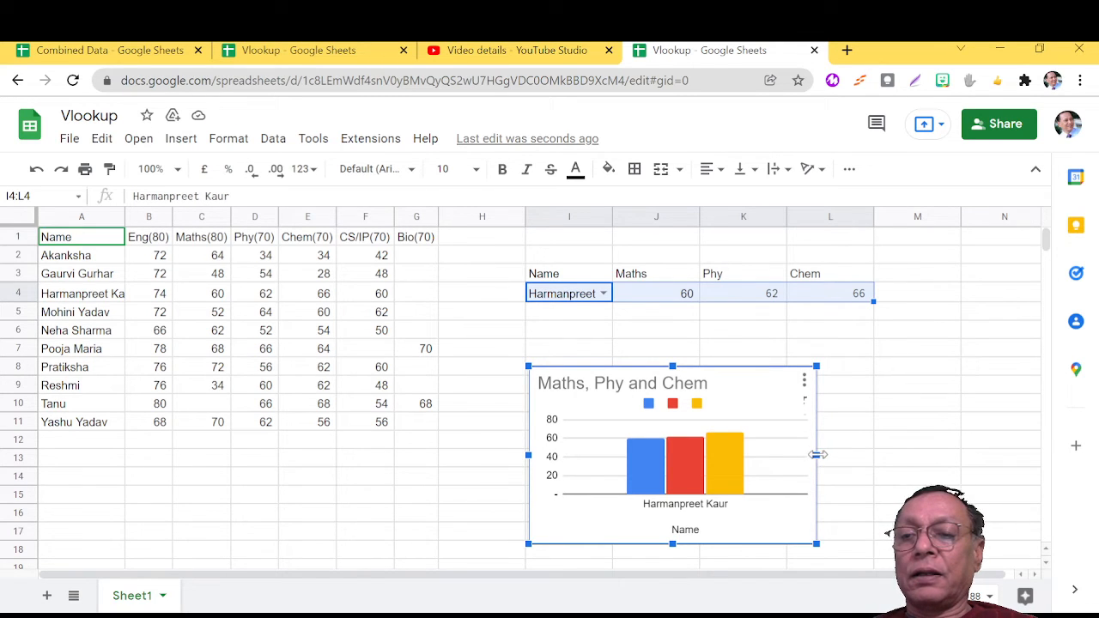
pyautogui.moveTo(818, 455); pyautogui.dragTo(875, 452)
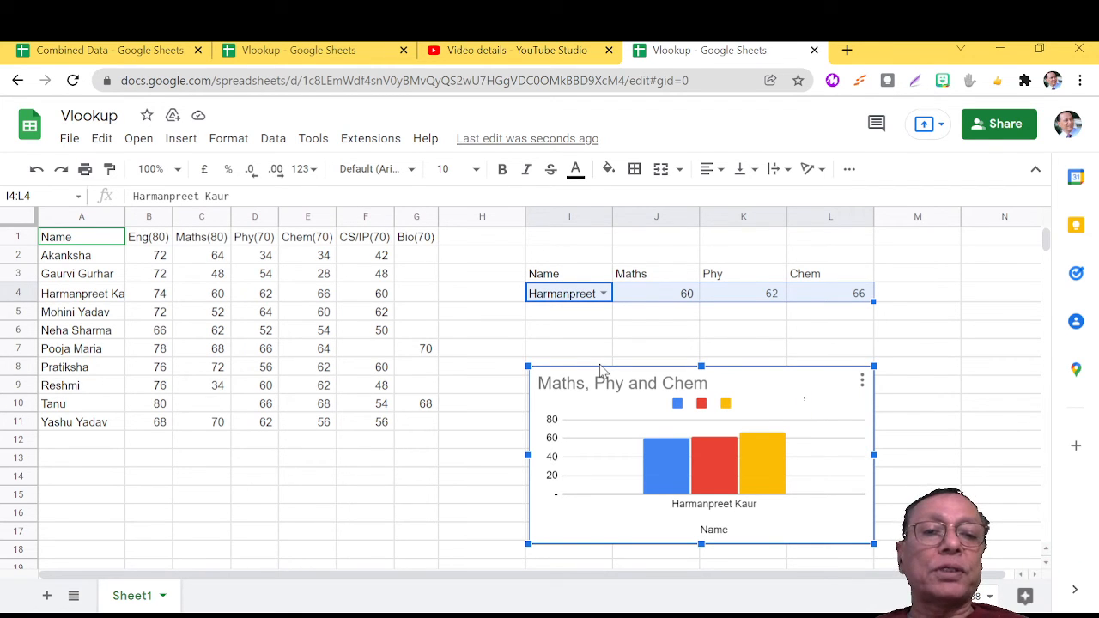
# Test the chart by switching the I4 name dropdown to the students of rows 7 and 11, ending on the row 2 student
pyautogui.click(87, 315)
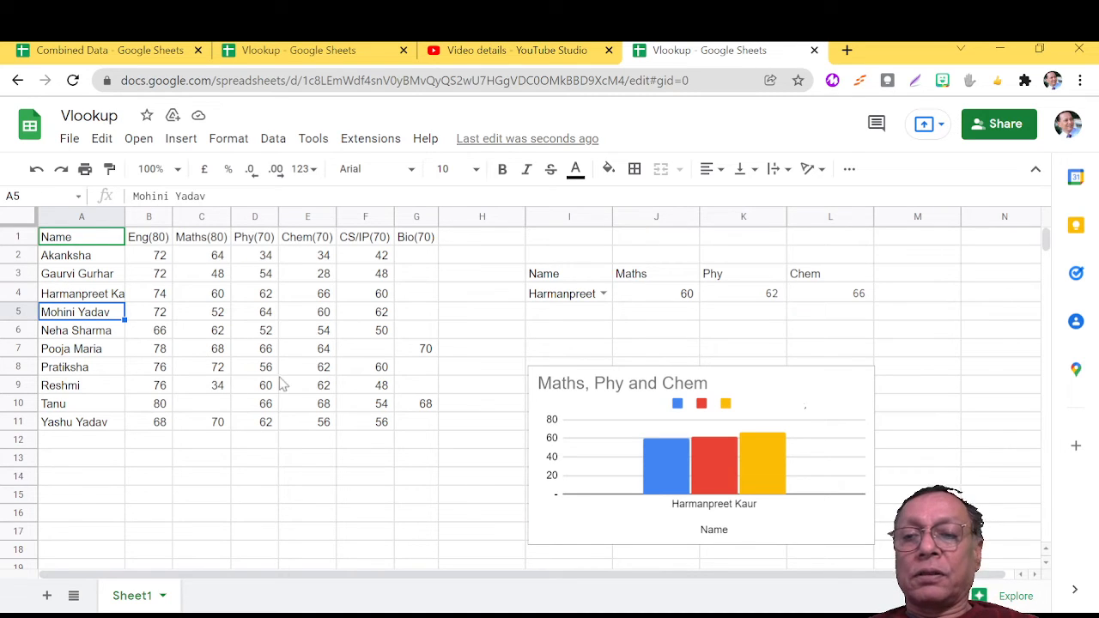
pyautogui.click(84, 354)
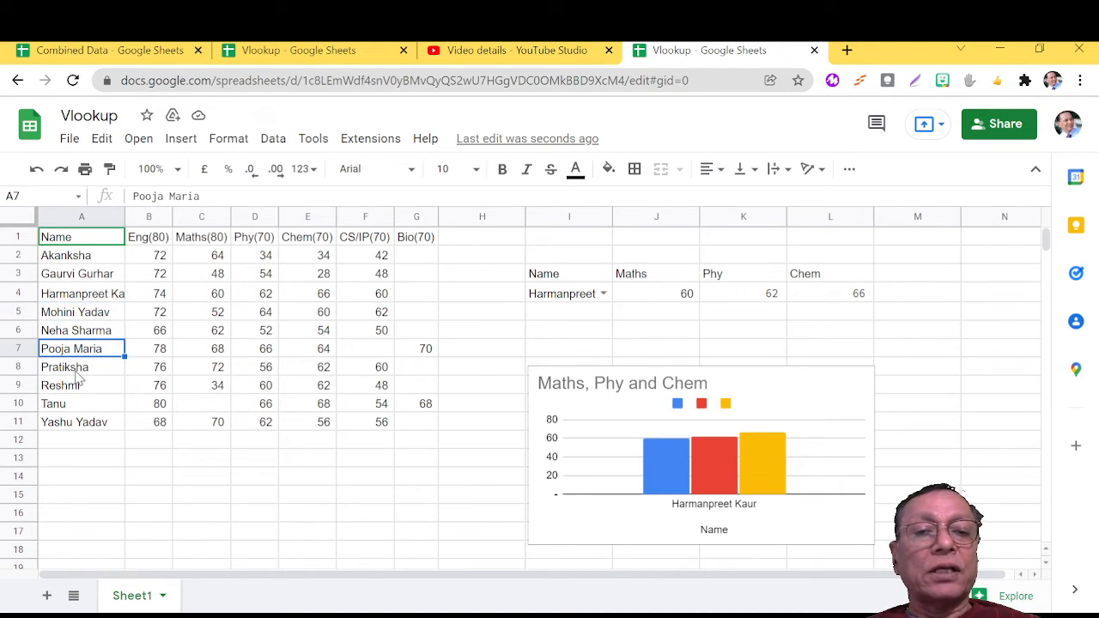
pyautogui.click(79, 369)
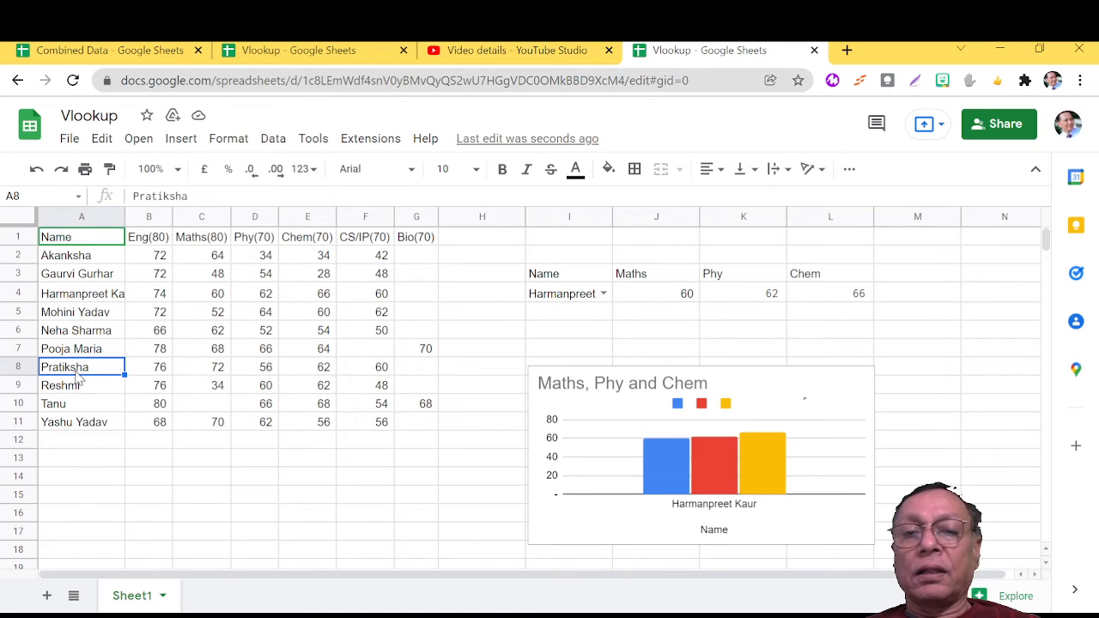
pyautogui.click(603, 294)
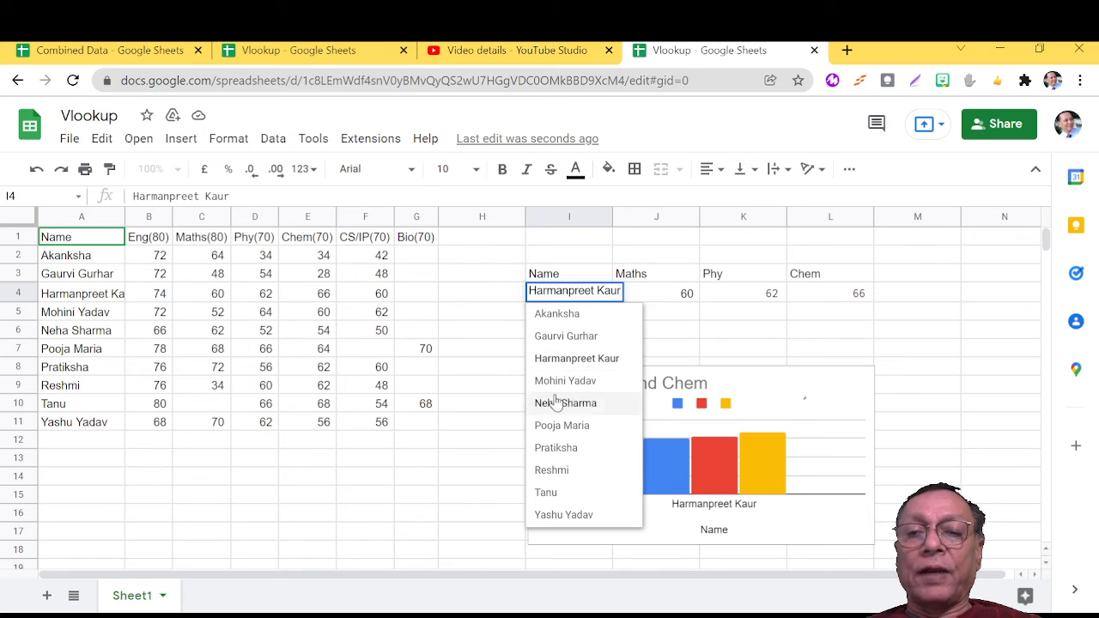
pyautogui.click(552, 427)
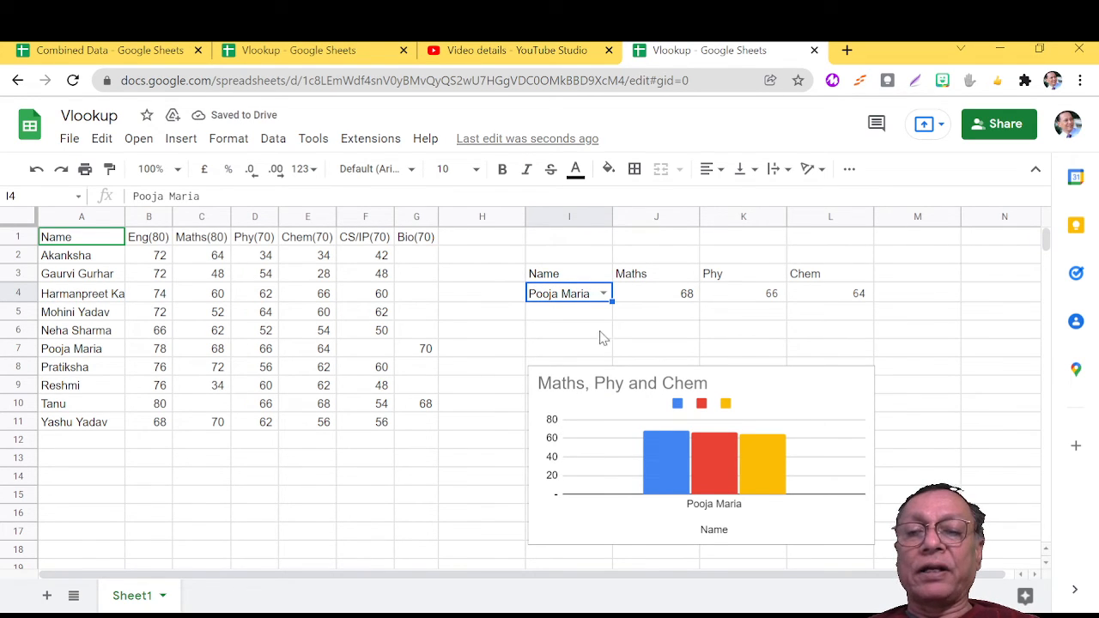
pyautogui.click(605, 295)
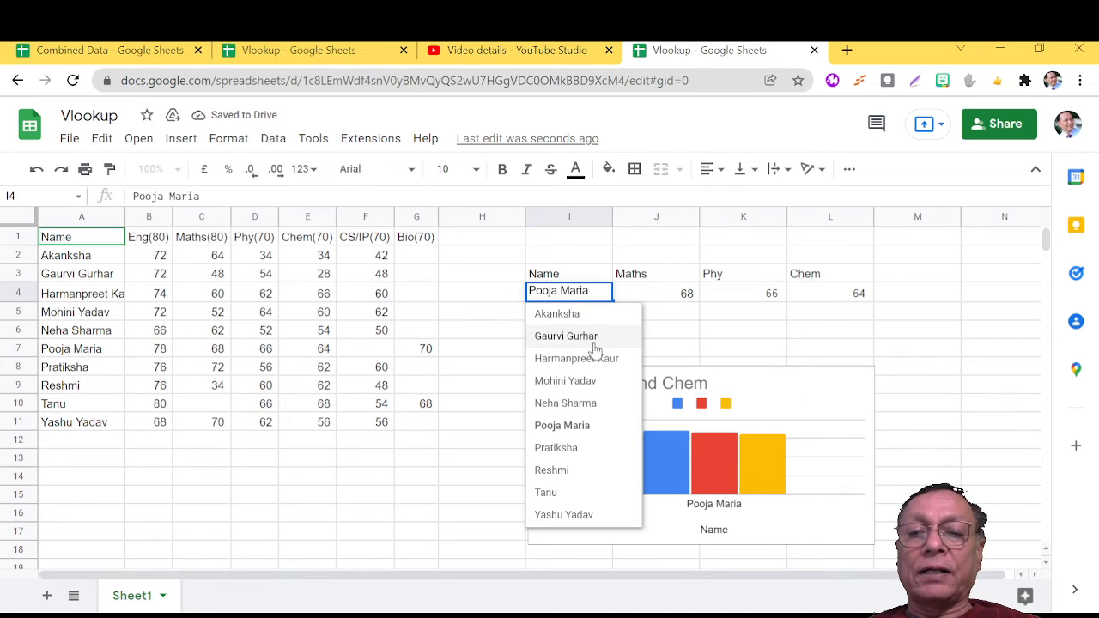
pyautogui.click(561, 515)
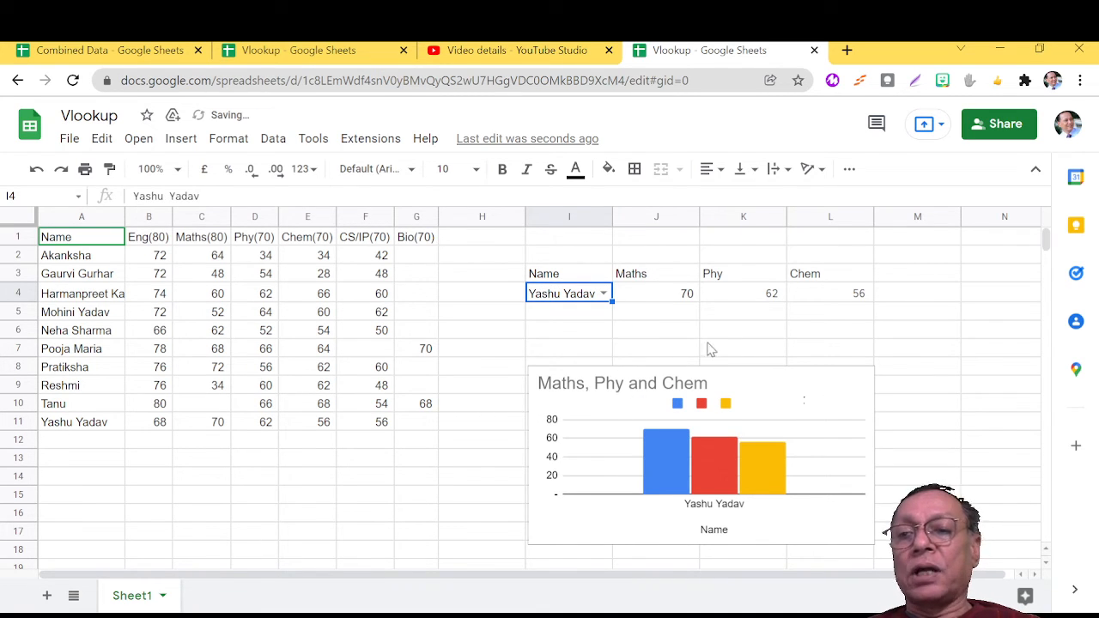
pyautogui.click(604, 295)
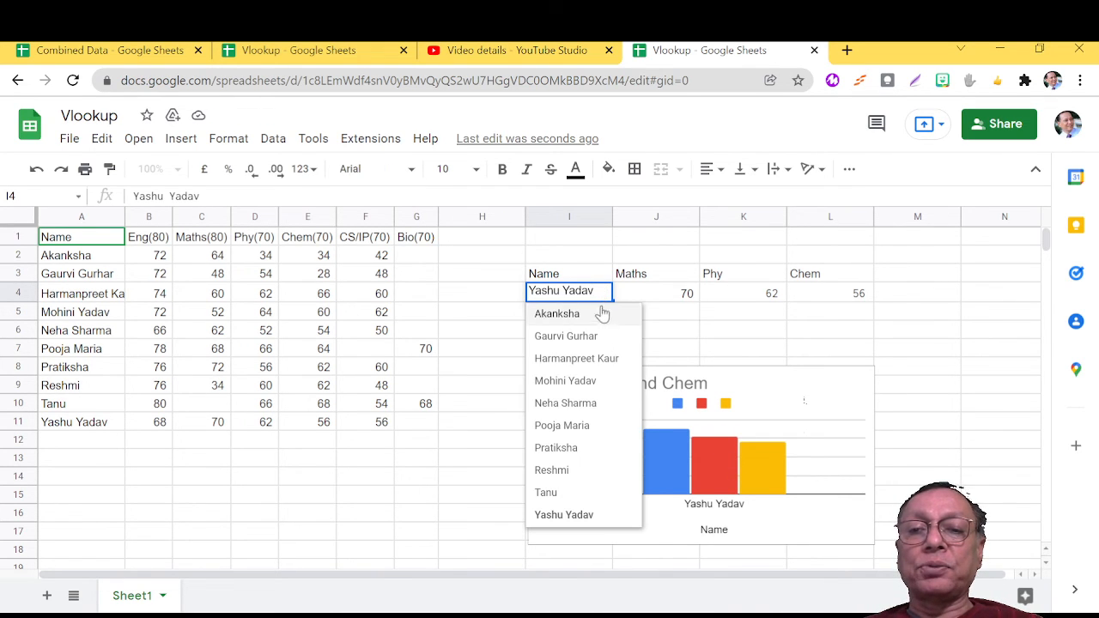
pyautogui.click(573, 314)
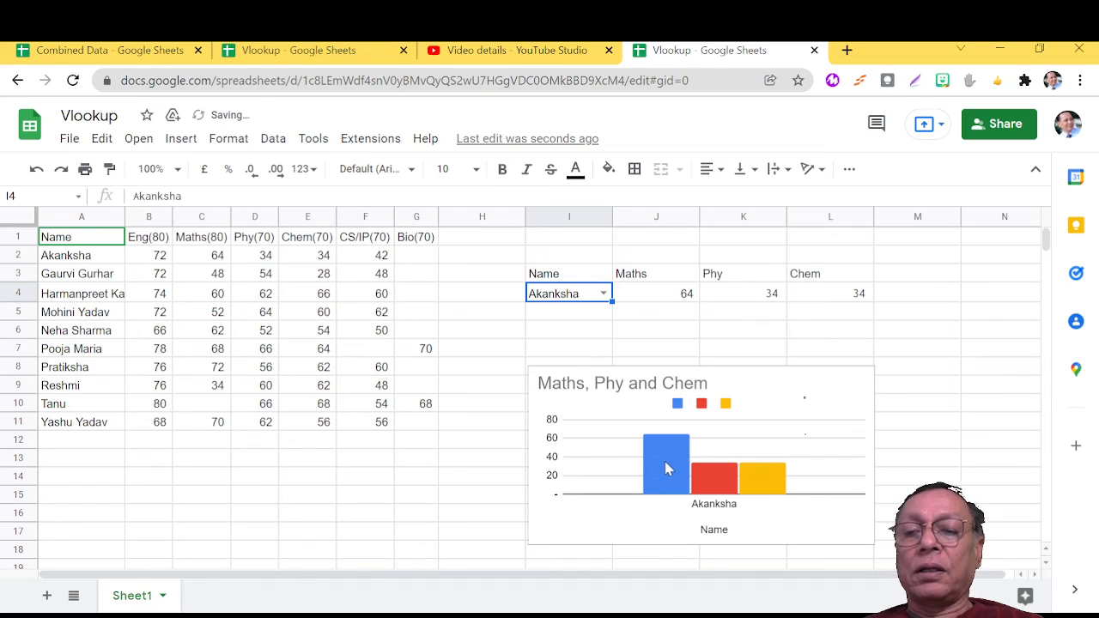